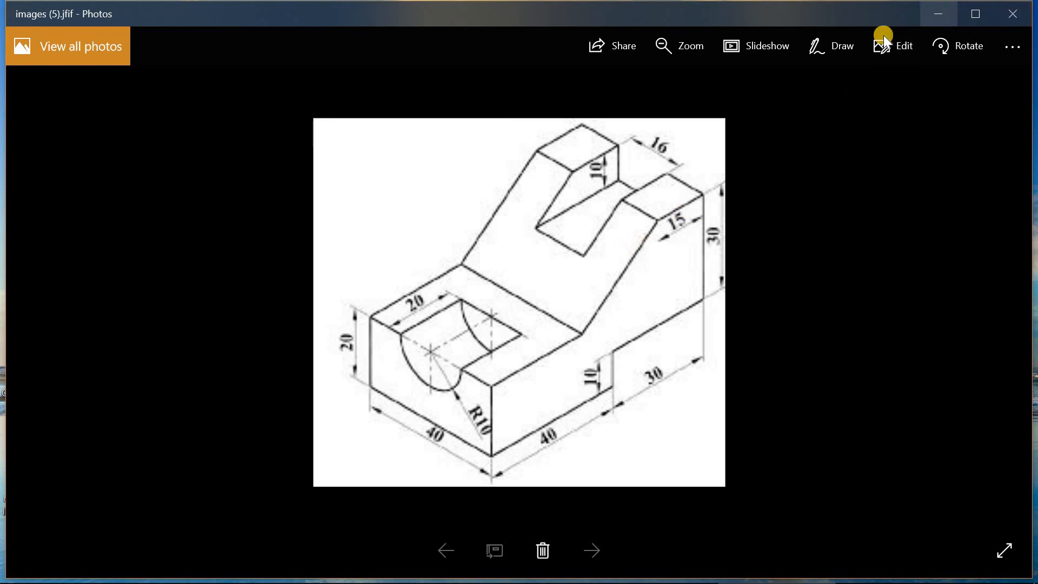
Switch from the reference drawing to Creo Parametric and start a new solid part without the default template.
{"action": "left_click", "coordinate": [933, 14]}
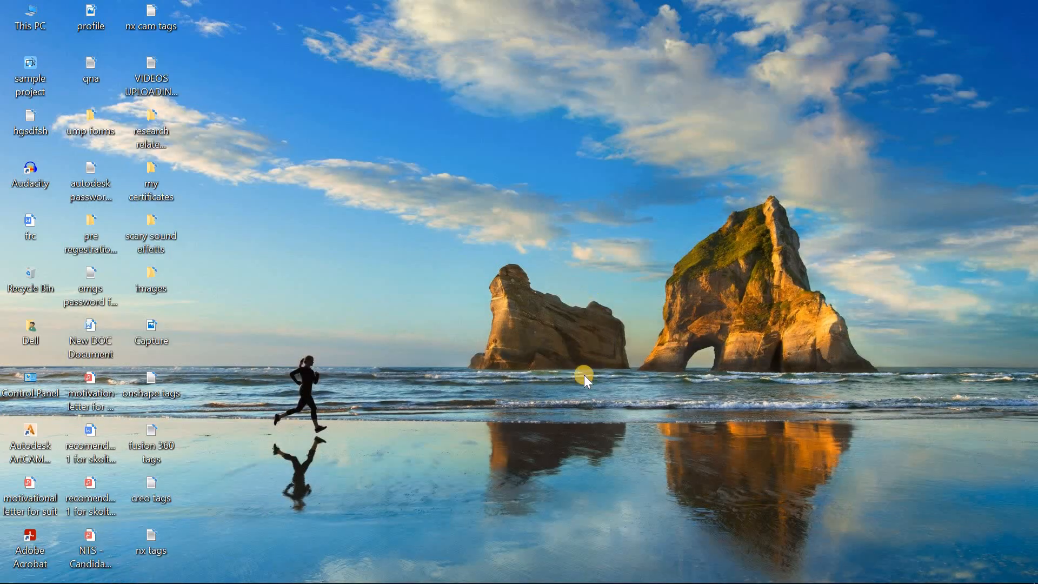
{"action": "left_click", "coordinate": [659, 573]}
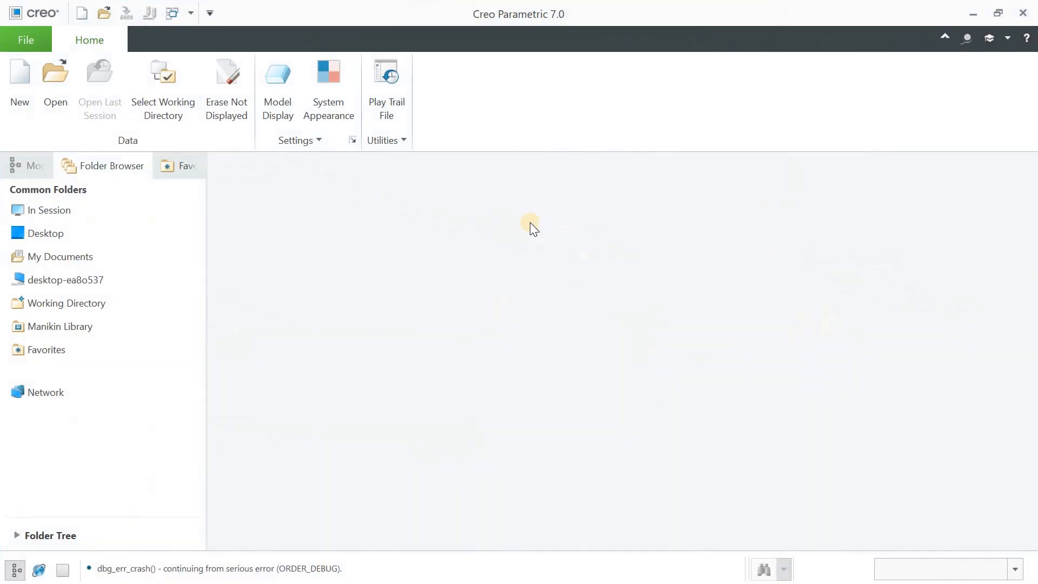
{"action": "left_click", "coordinate": [21, 86]}
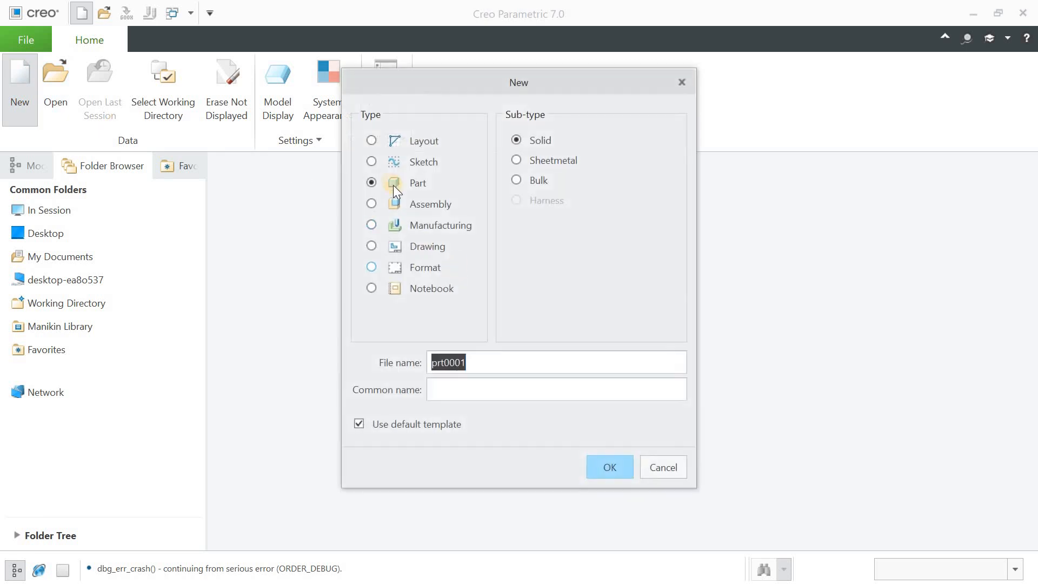
{"action": "left_click", "coordinate": [488, 368]}
{"action": "left_click", "coordinate": [393, 427]}
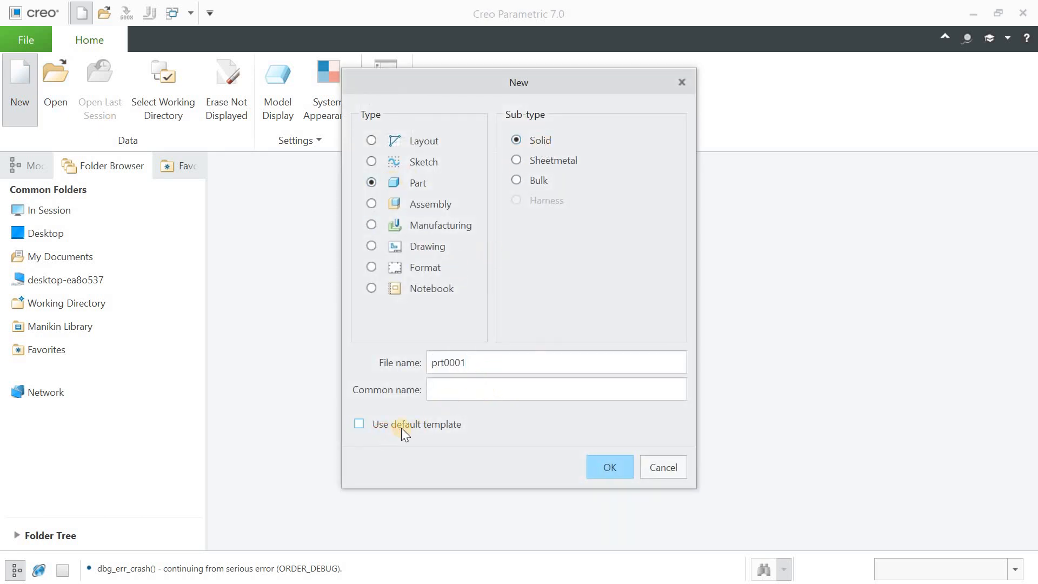
{"action": "left_click", "coordinate": [614, 468]}
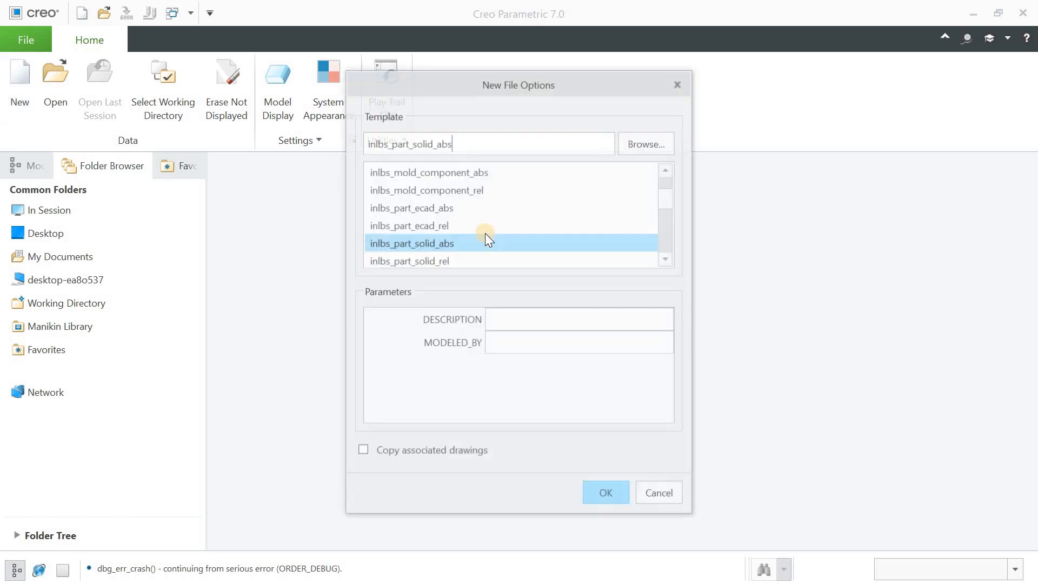
Choose the mmns_part_solid_rel template for the new part and create it.
{"action": "scroll", "coordinate": [482, 227], "scroll_direction": "down", "scroll_amount": 3}
{"action": "scroll", "coordinate": [485, 232], "scroll_direction": "down", "scroll_amount": 1}
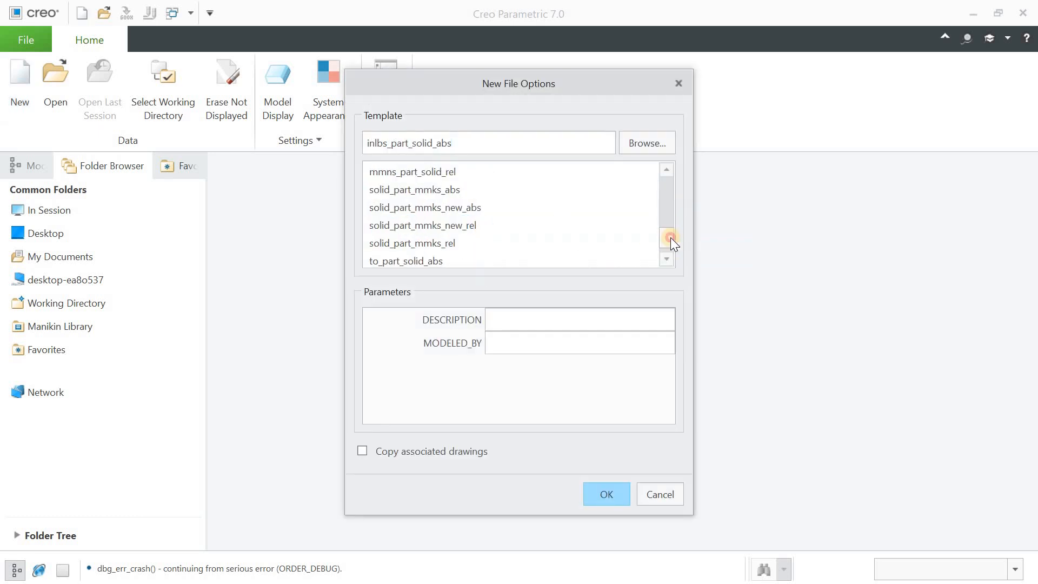
{"action": "left_click_drag", "start_coordinate": [670, 238], "coordinate": [672, 227]}
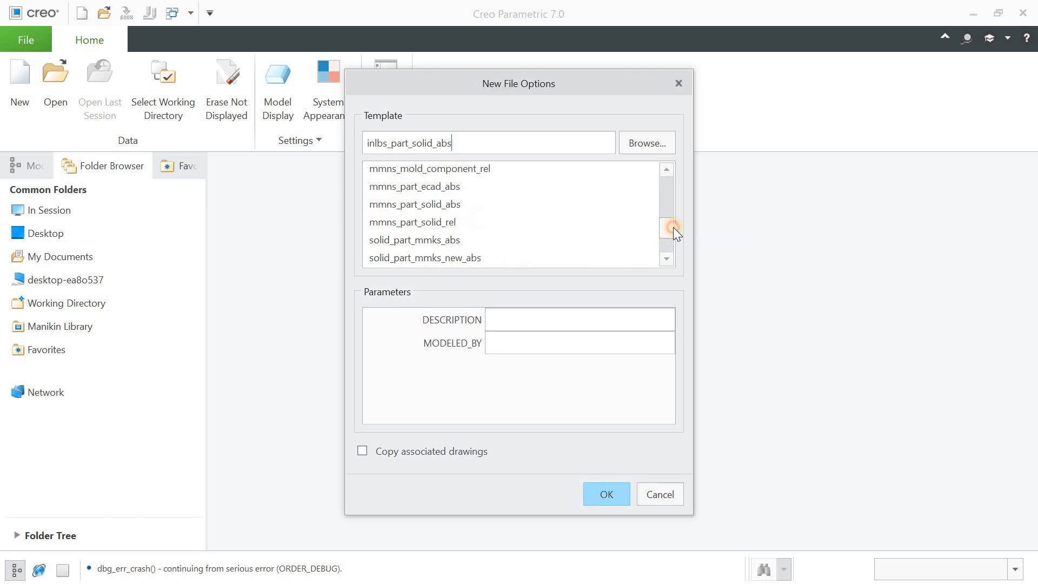
{"action": "left_click", "coordinate": [429, 208]}
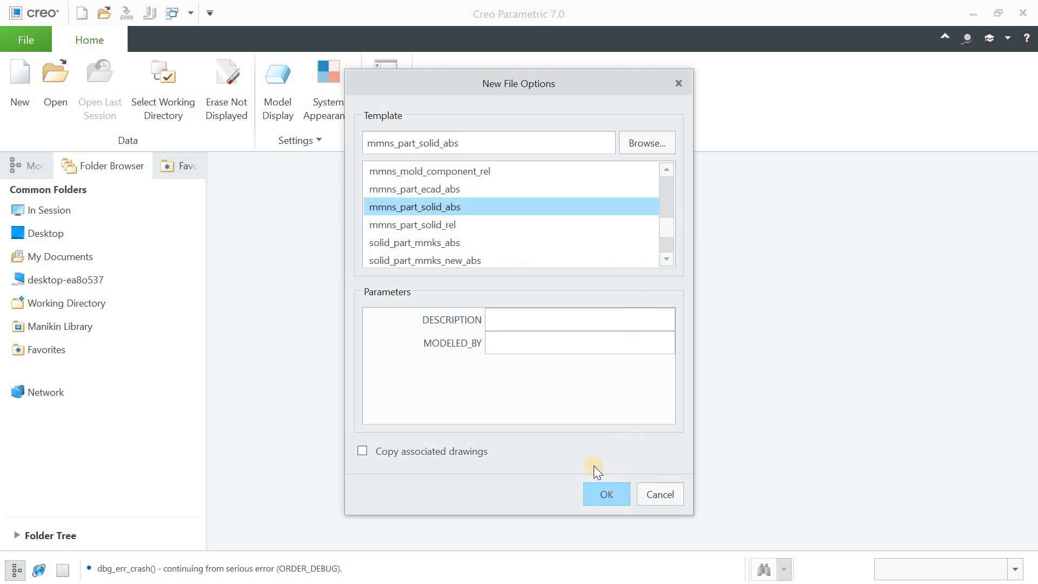
{"action": "left_click", "coordinate": [450, 225]}
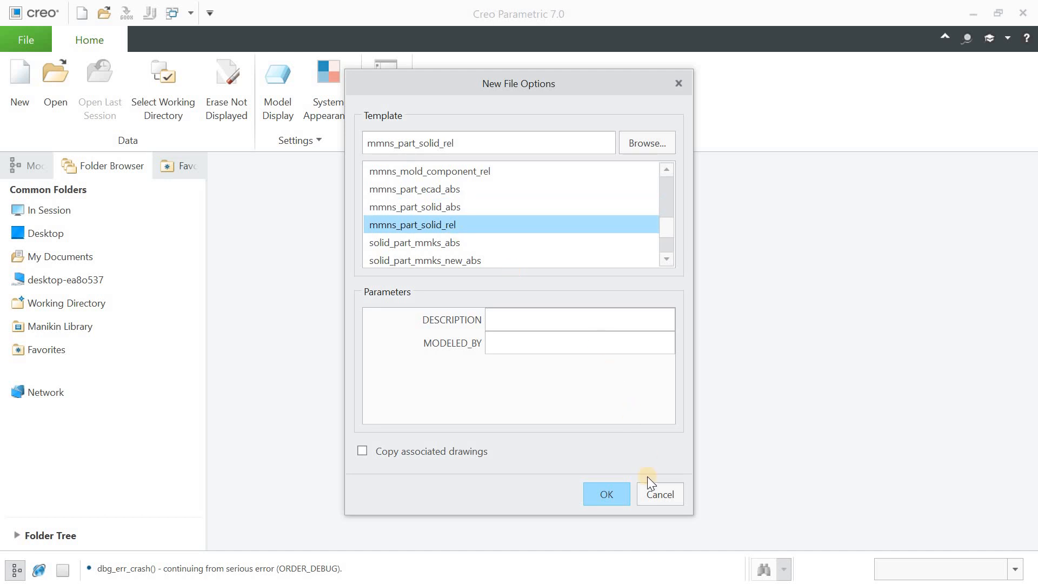
{"action": "left_click", "coordinate": [613, 503]}
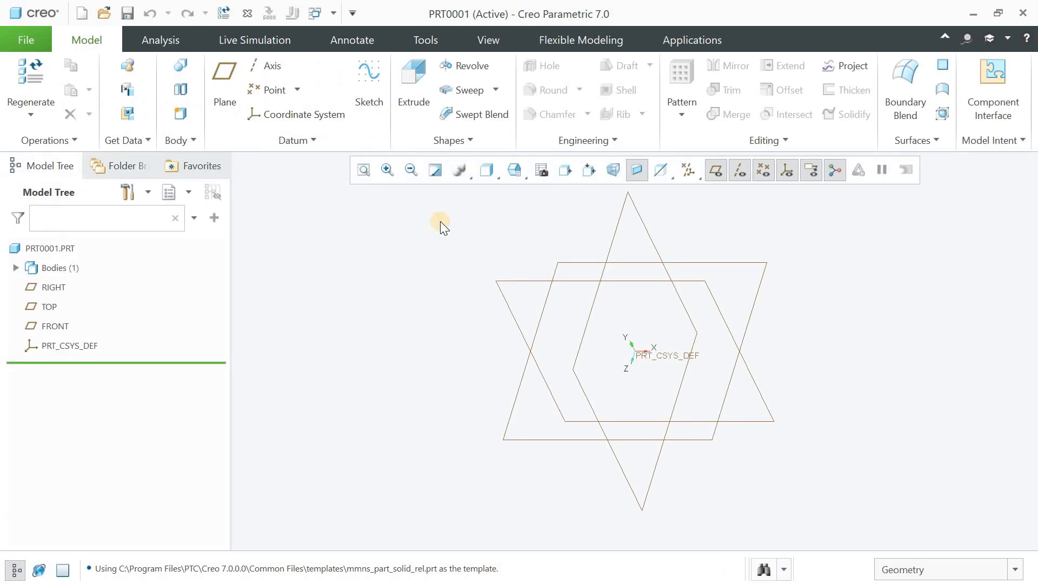
Start an extrusion on the TOP plane and sketch a center rectangle about 477 by 287 mm around the origin.
{"action": "left_click", "coordinate": [415, 89]}
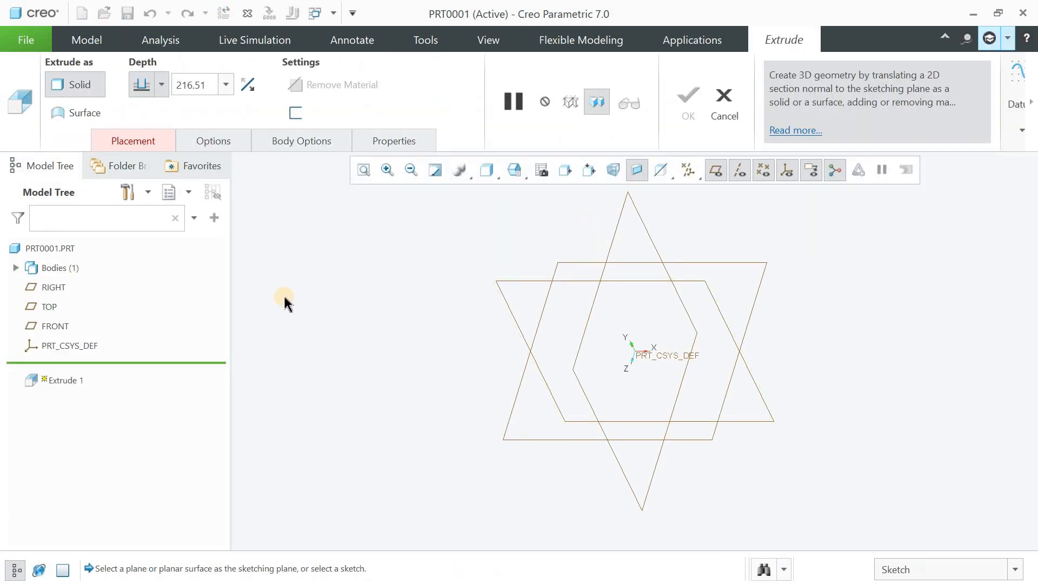
{"action": "left_click", "coordinate": [49, 306]}
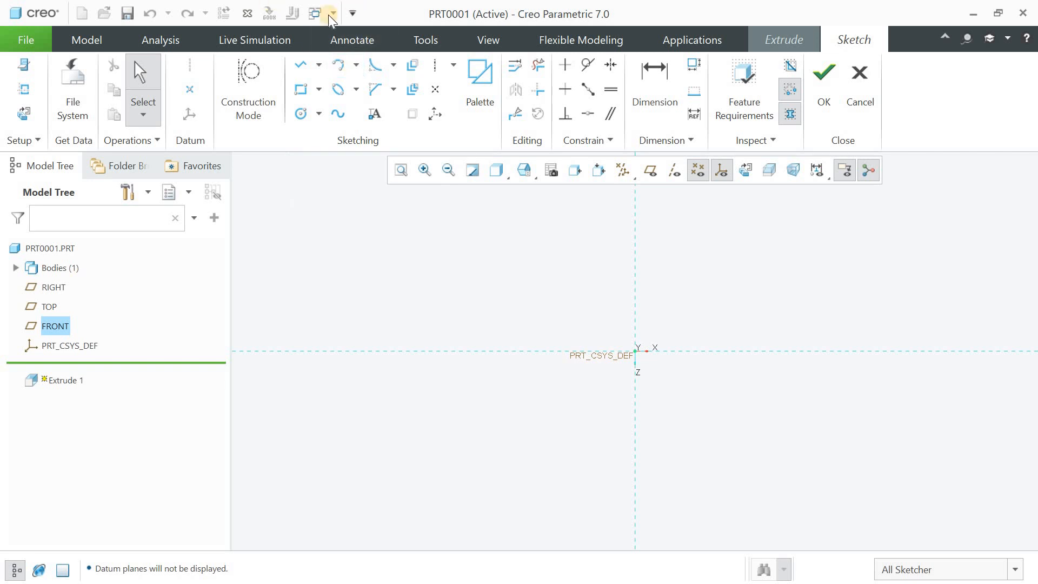
{"action": "left_click", "coordinate": [318, 89]}
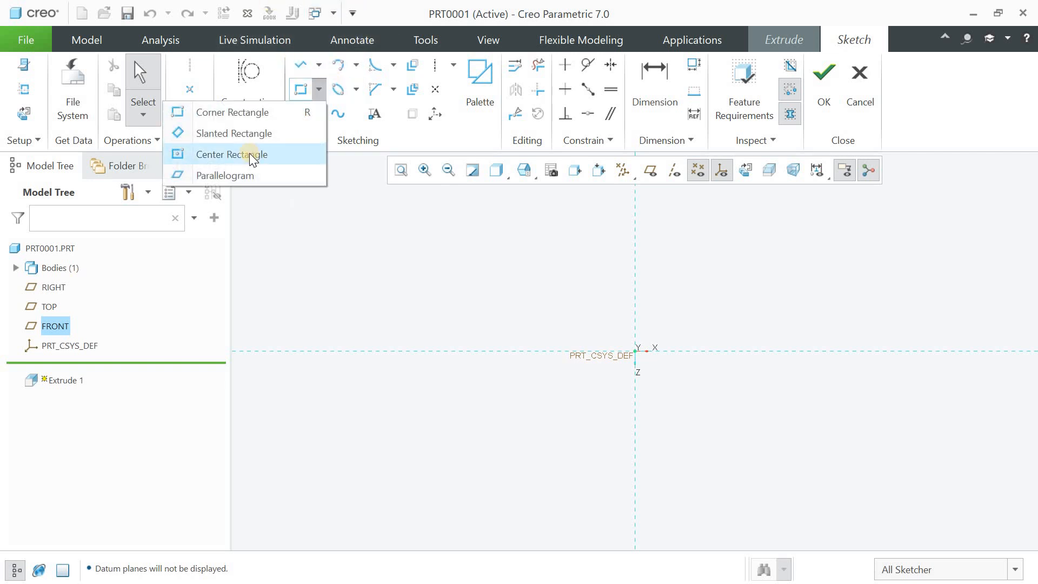
{"action": "left_click", "coordinate": [635, 351]}
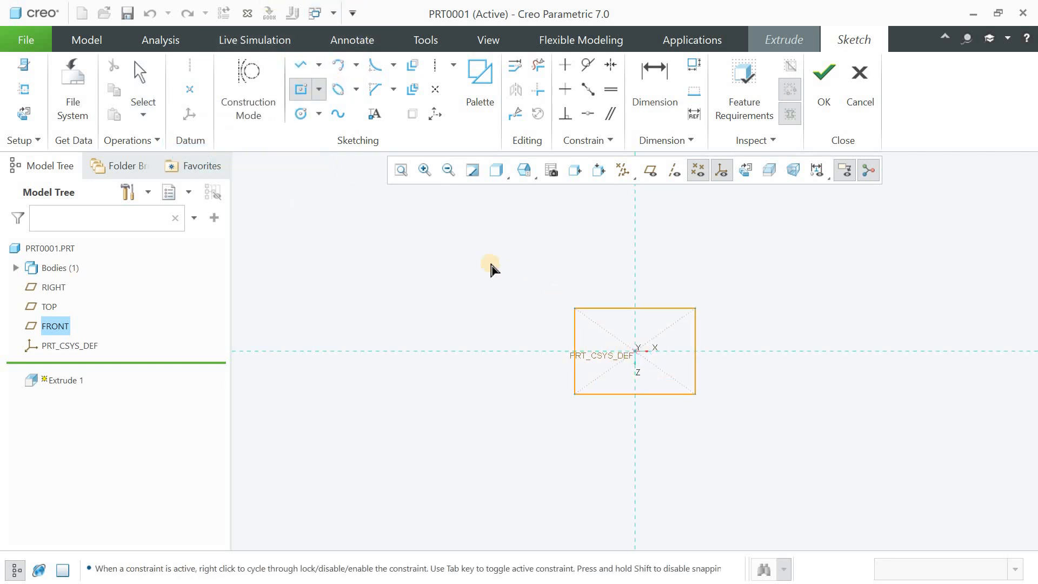
{"action": "left_click", "coordinate": [485, 261]}
{"action": "middle_click", "coordinate": [530, 309]}
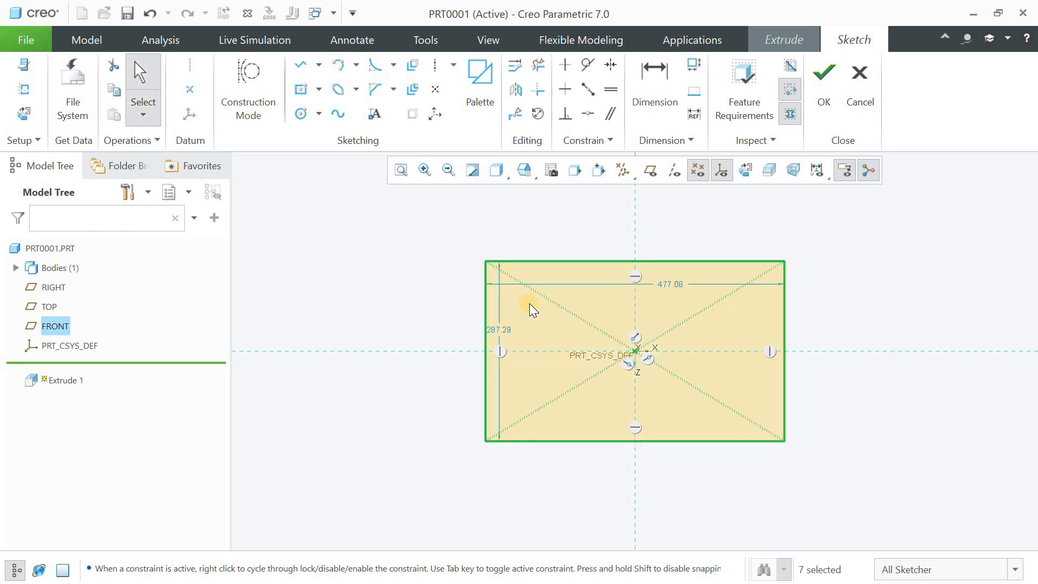
Set the rectangle's width to 70 mm and its height to 40 mm, and finish the sketch.
{"action": "double_click", "coordinate": [673, 284]}
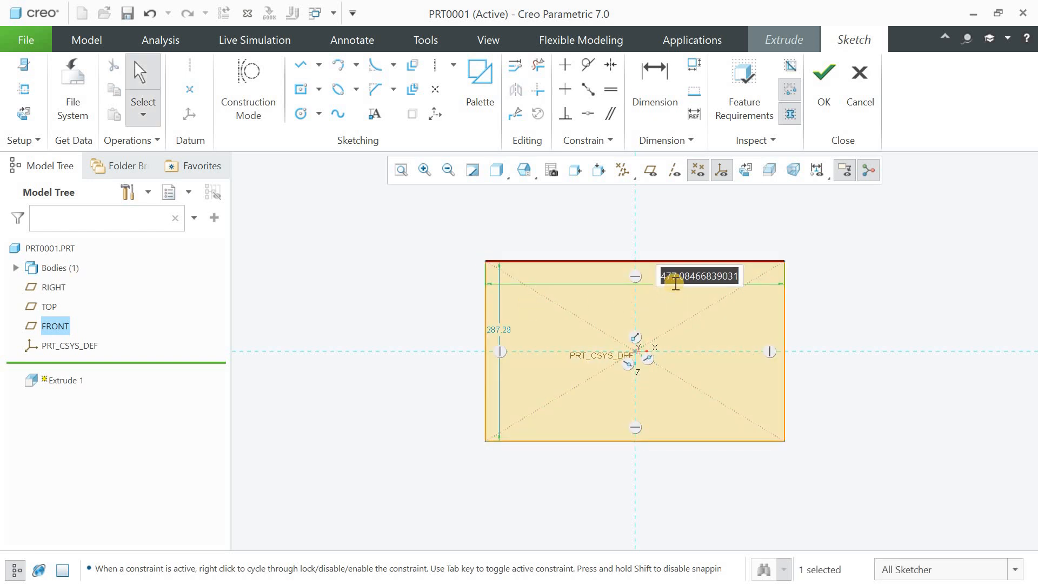
{"action": "type", "text": "70"}
{"action": "key", "text": "Return"}
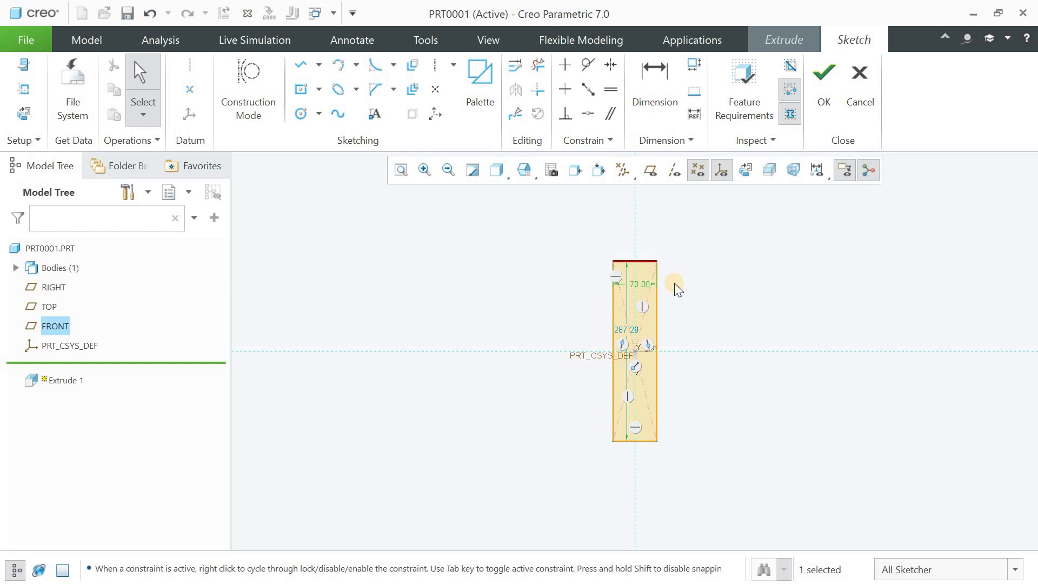
{"action": "double_click", "coordinate": [626, 329]}
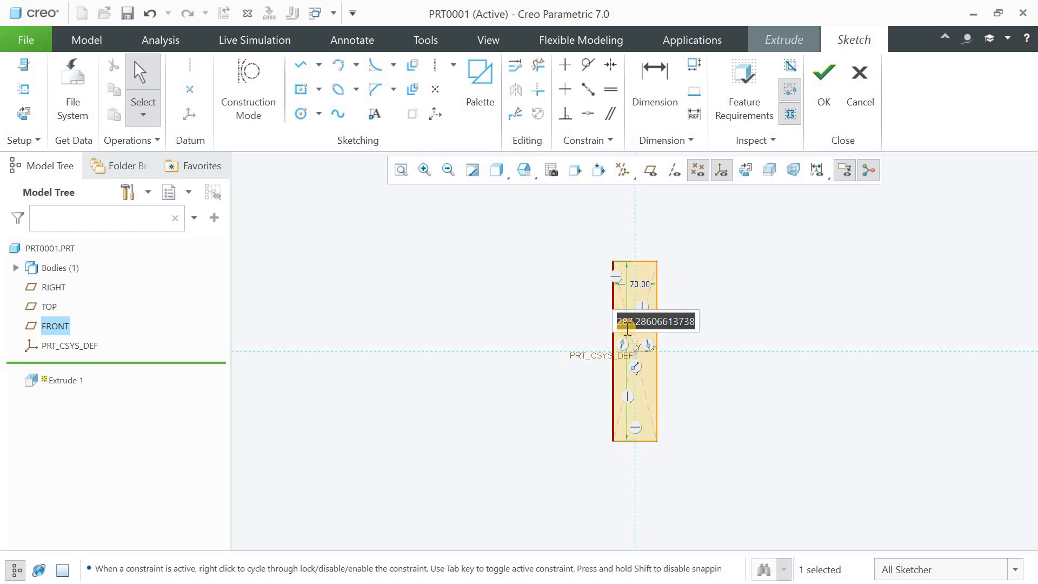
{"action": "type", "text": "40"}
{"action": "key", "text": "Return"}
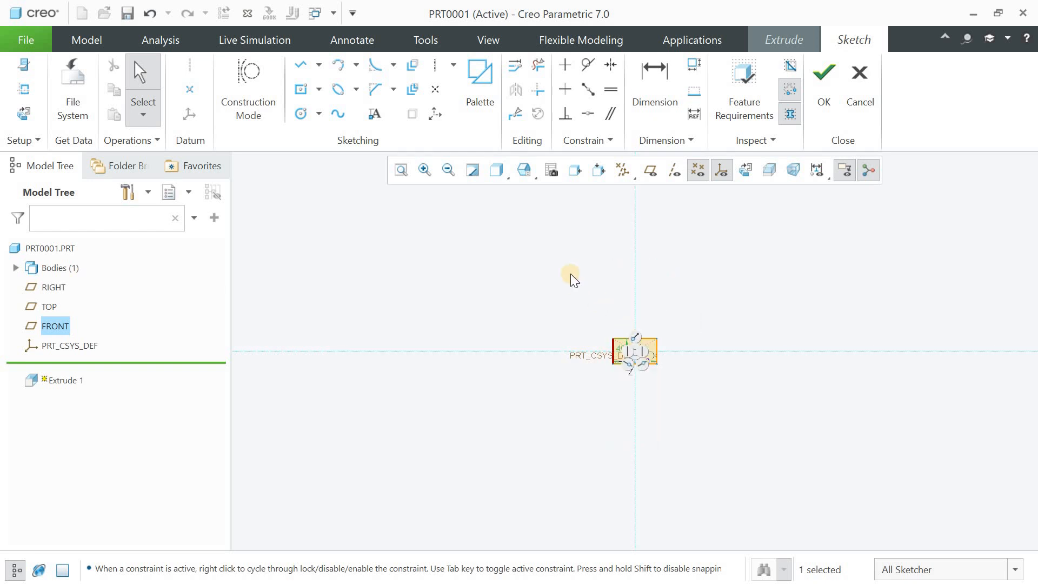
{"action": "left_click", "coordinate": [401, 170]}
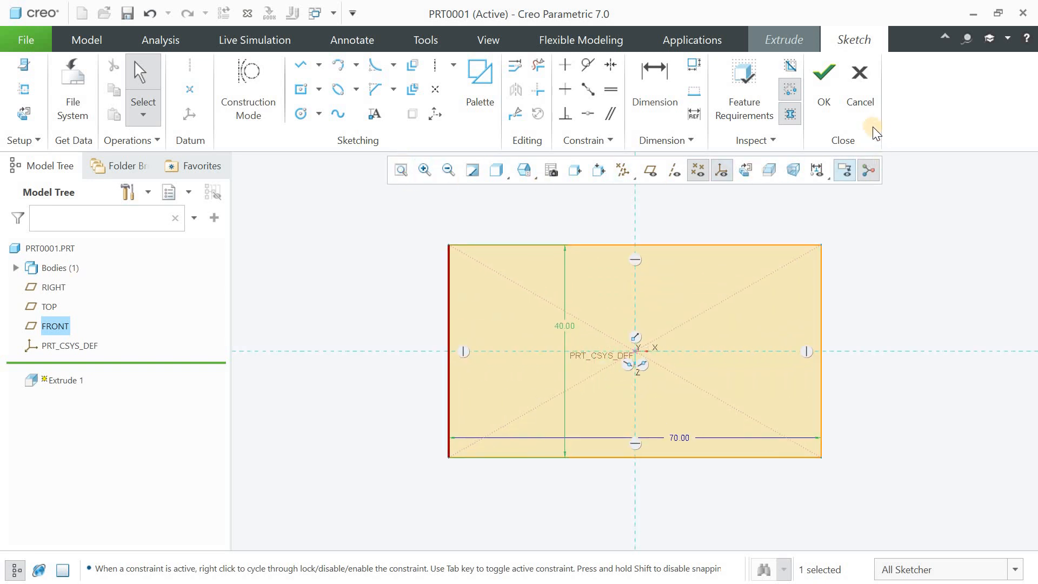
{"action": "left_click", "coordinate": [825, 105]}
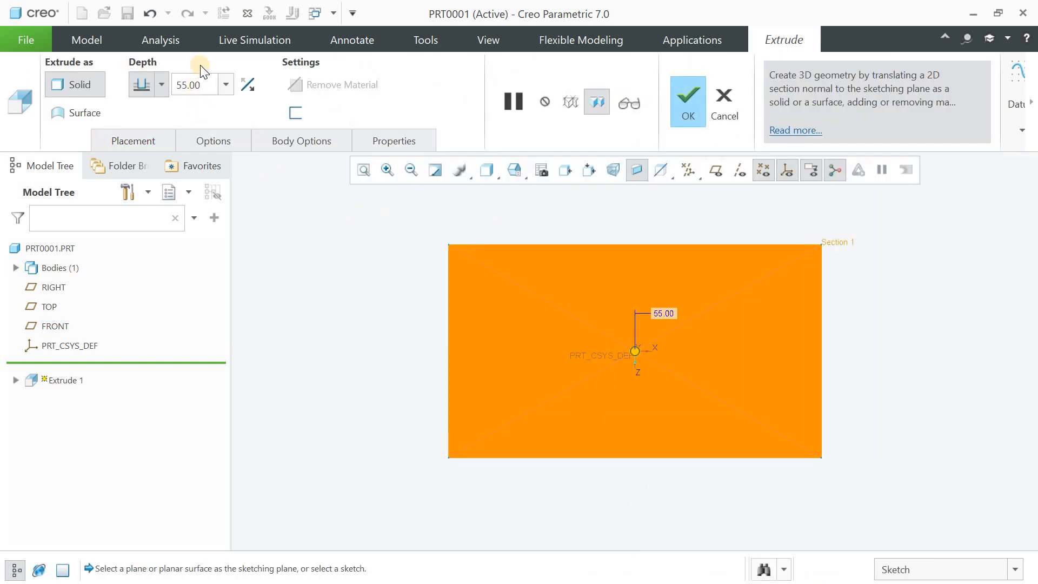
Extrude the rectangle as a solid to a depth of 40 mm and complete the feature.
{"action": "double_click", "coordinate": [206, 81]}
{"action": "type", "text": "40"}
{"action": "key", "text": "Return"}
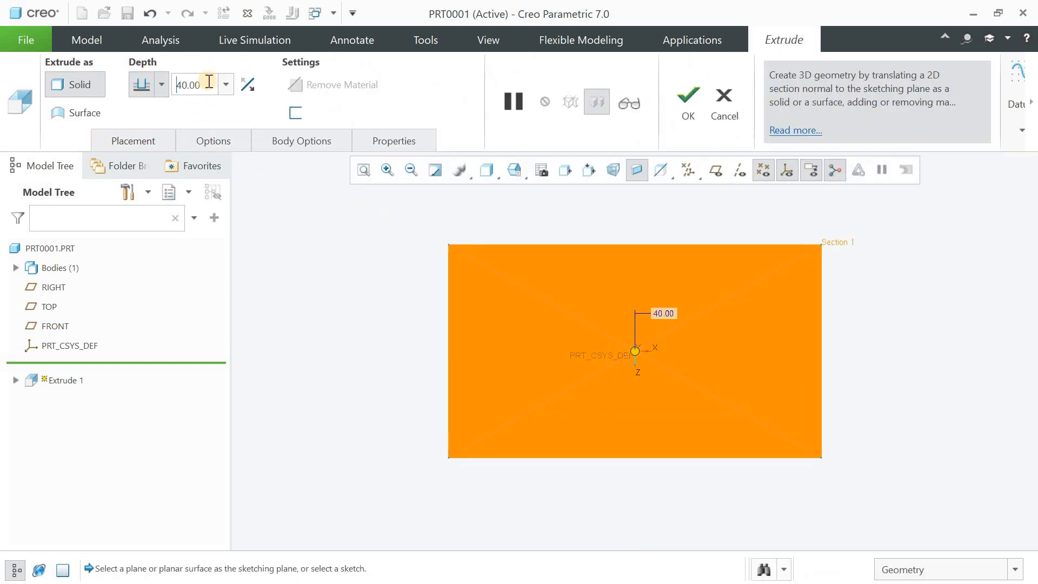
{"action": "mouse_move", "coordinate": [363, 298]}
{"action": "middle_mouse_down"}
{"action": "mouse_move", "coordinate": [382, 241]}
{"action": "mouse_move", "coordinate": [332, 262]}
{"action": "mouse_move", "coordinate": [346, 255]}
{"action": "middle_mouse_up"}
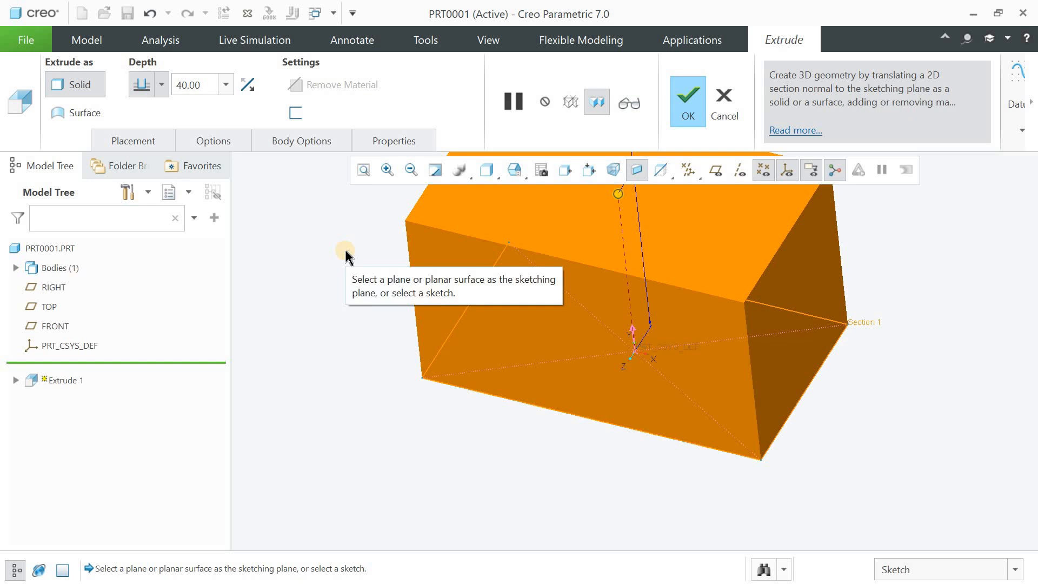
{"action": "middle_click", "coordinate": [345, 251]}
{"action": "left_click", "coordinate": [364, 169]}
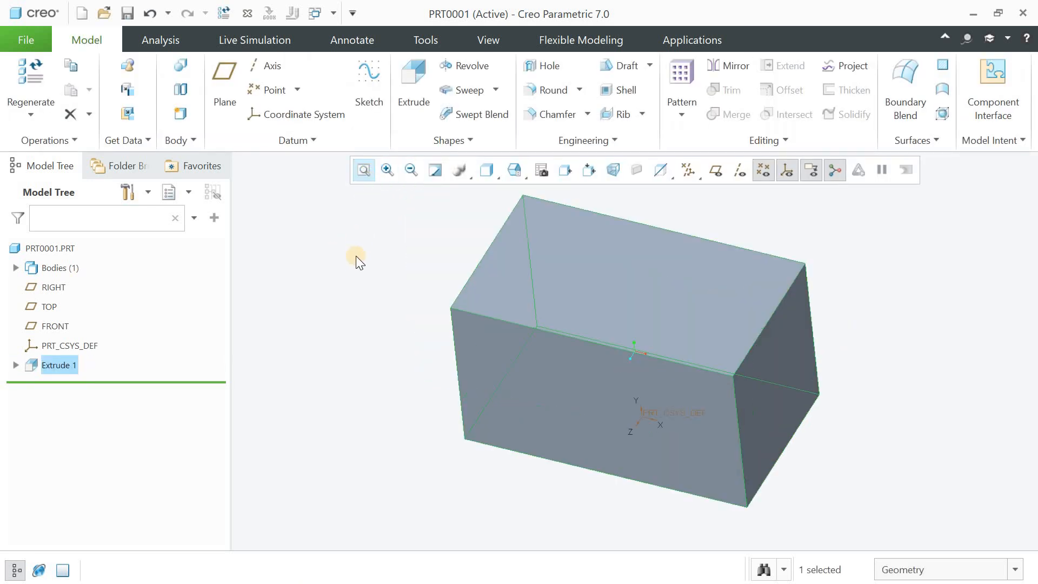
{"action": "left_click", "coordinate": [353, 258]}
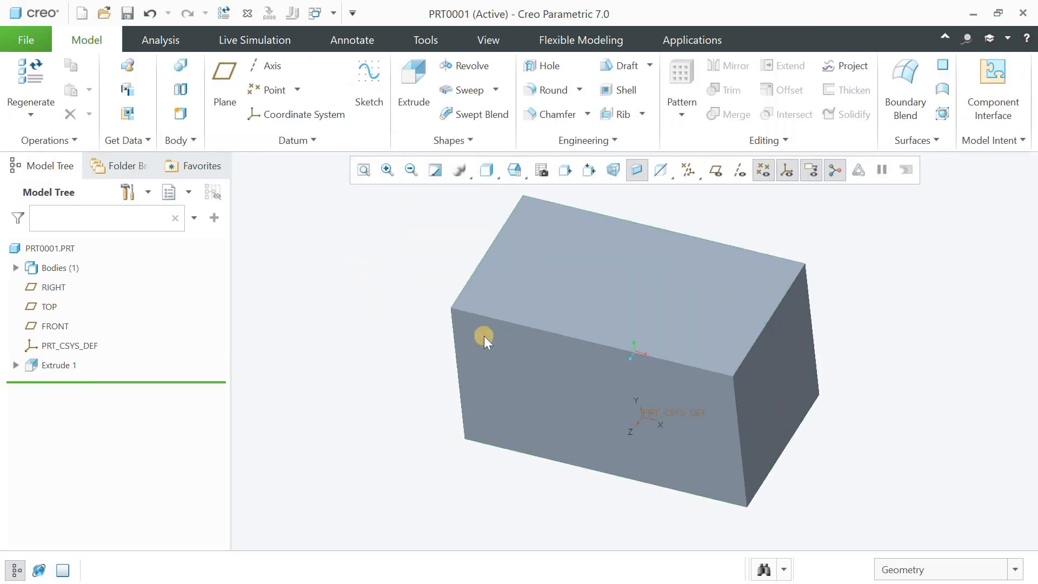
Start an extrusion on the block's long front face and sketch a closed upper-left profile with a slanted side, about 23 mm high with a 31 mm lower edge.
{"action": "left_click", "coordinate": [500, 340]}
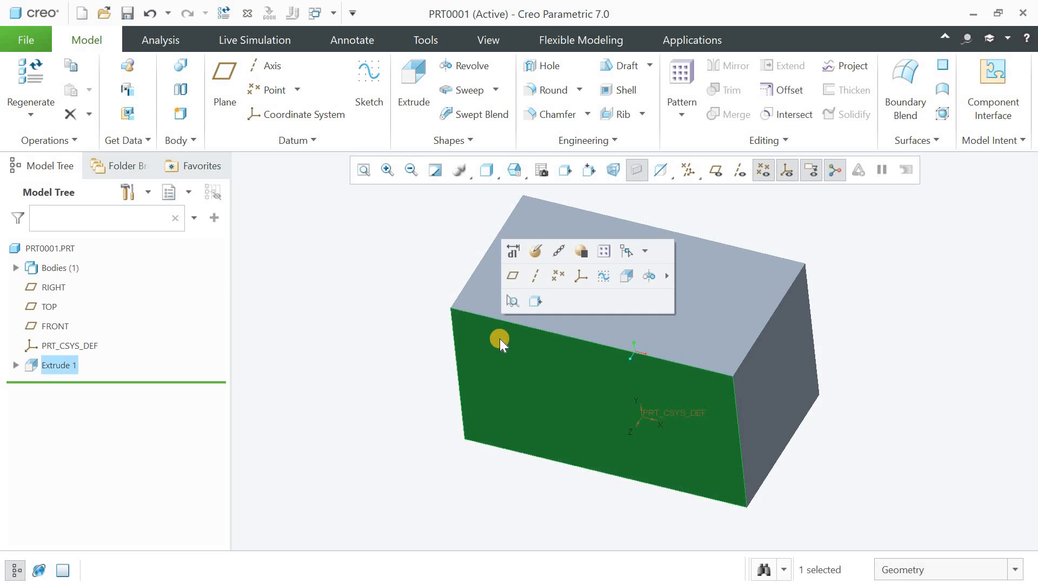
{"action": "left_click", "coordinate": [622, 277]}
{"action": "left_click", "coordinate": [620, 277]}
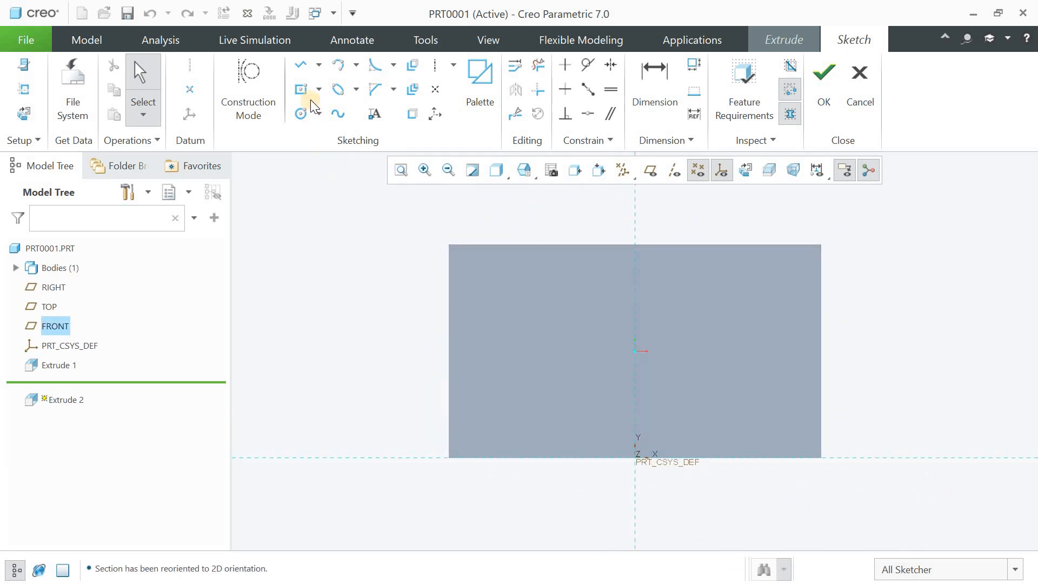
{"action": "left_click", "coordinate": [301, 64]}
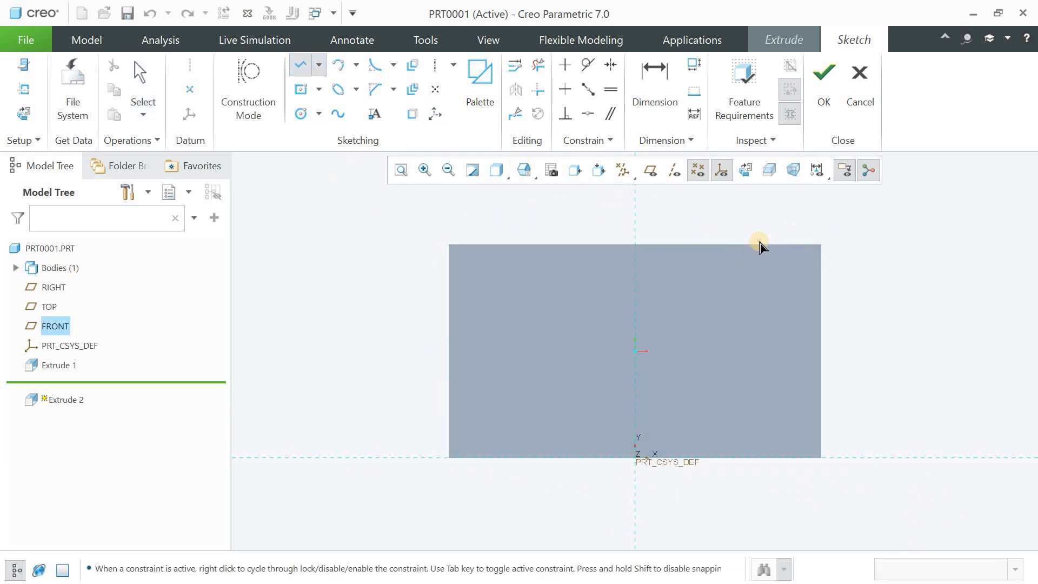
{"action": "left_click", "coordinate": [758, 244]}
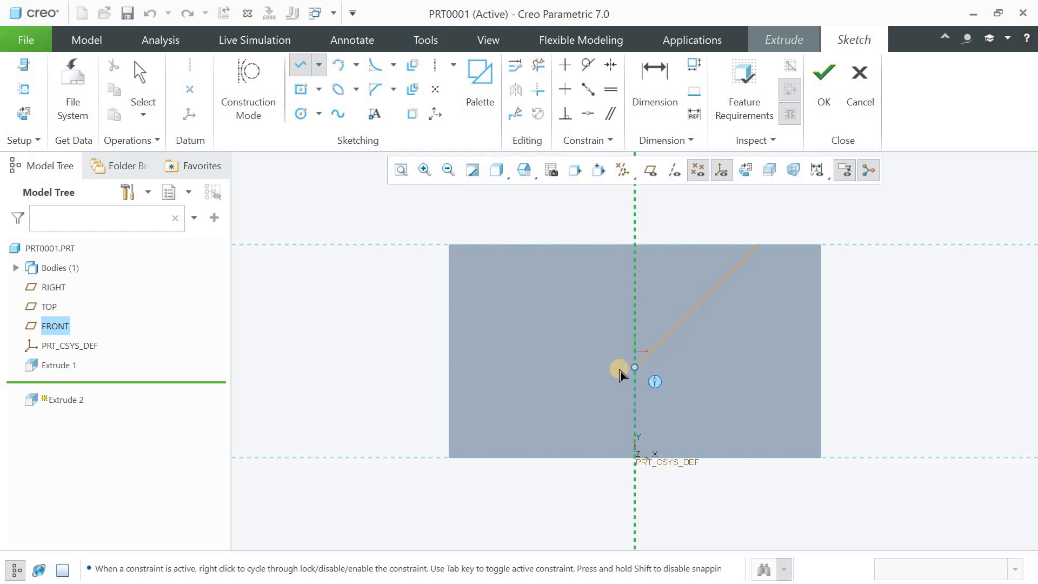
{"action": "left_click", "coordinate": [614, 369]}
{"action": "left_click", "coordinate": [448, 368]}
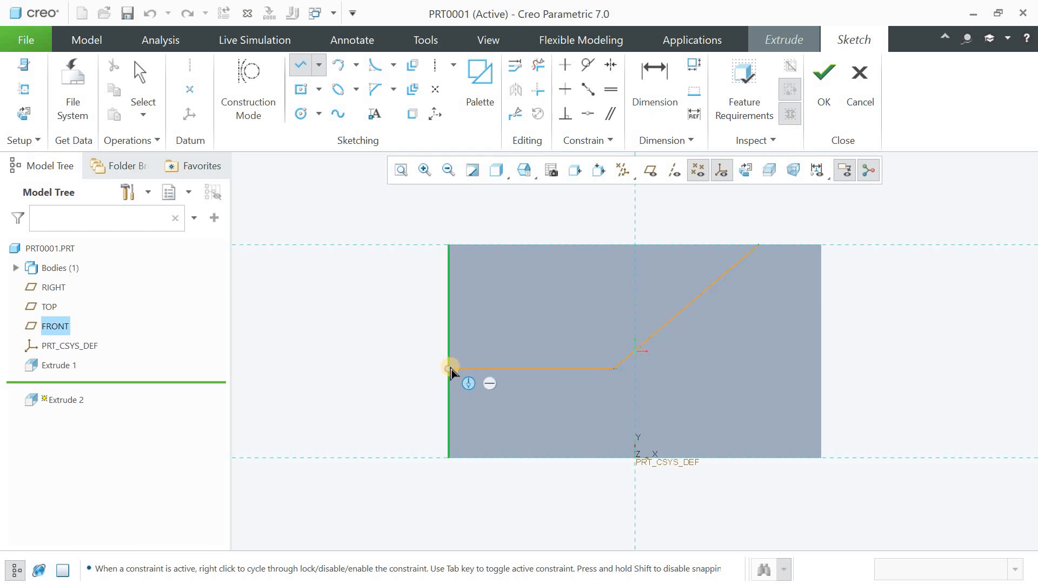
{"action": "left_click", "coordinate": [448, 245]}
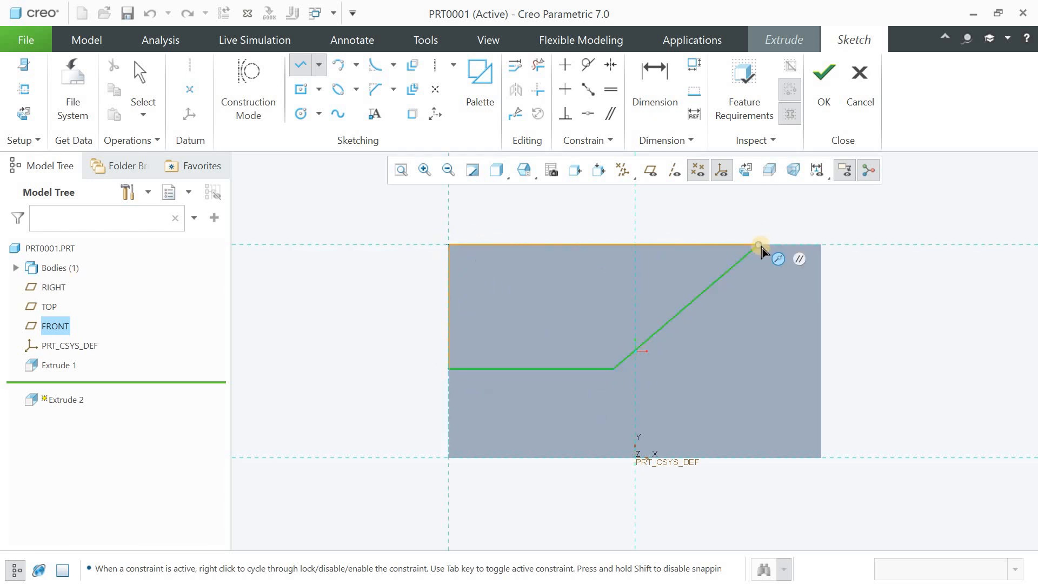
{"action": "left_click", "coordinate": [758, 244]}
{"action": "middle_click", "coordinate": [694, 241]}
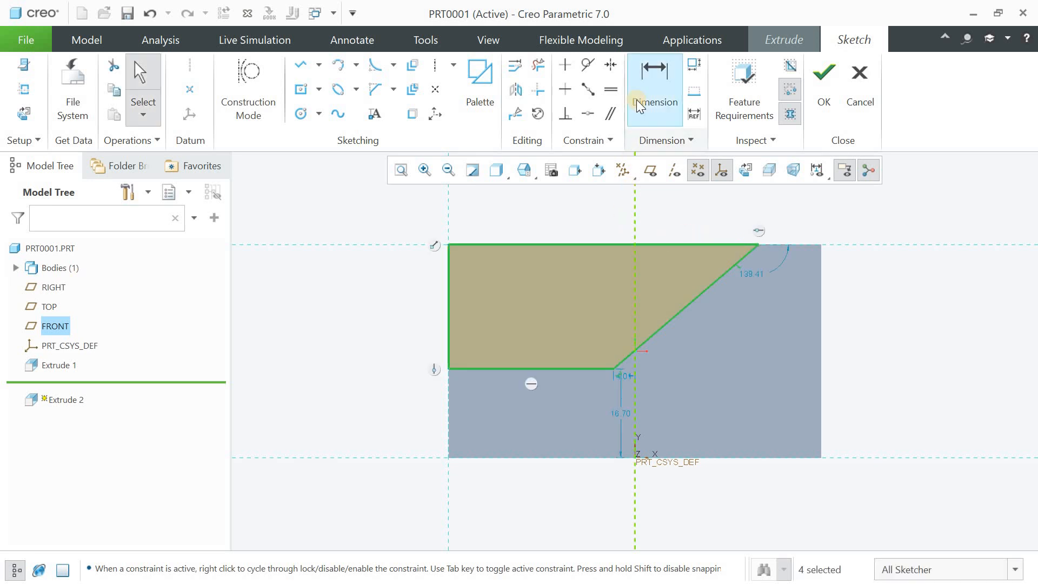
Dimension the slanted line's upper endpoint 15 mm from the block's right edge and set the profile's height to 20 mm.
{"action": "left_click", "coordinate": [651, 73]}
{"action": "left_click", "coordinate": [756, 250]}
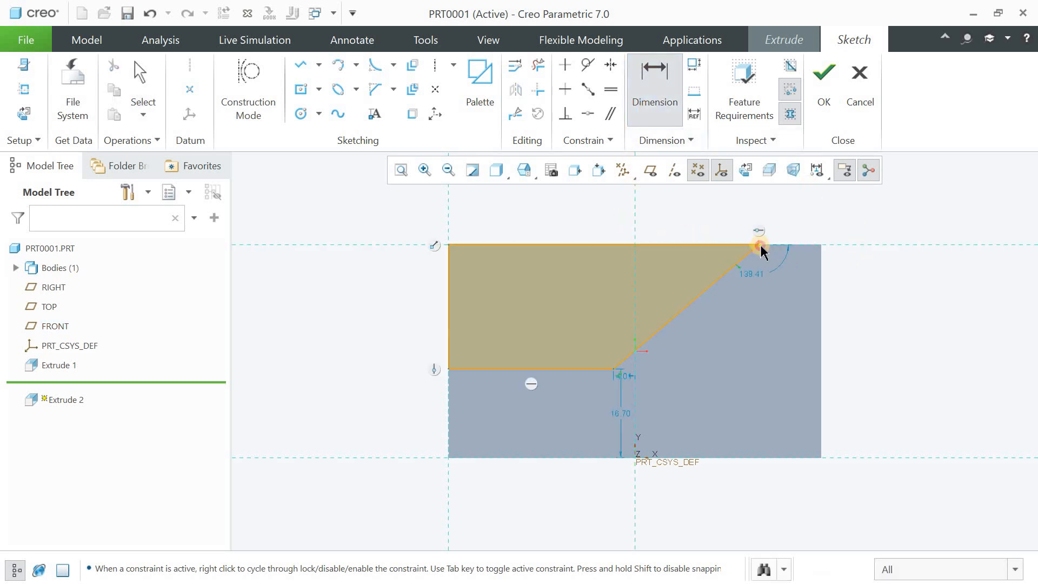
{"action": "left_click", "coordinate": [794, 280]}
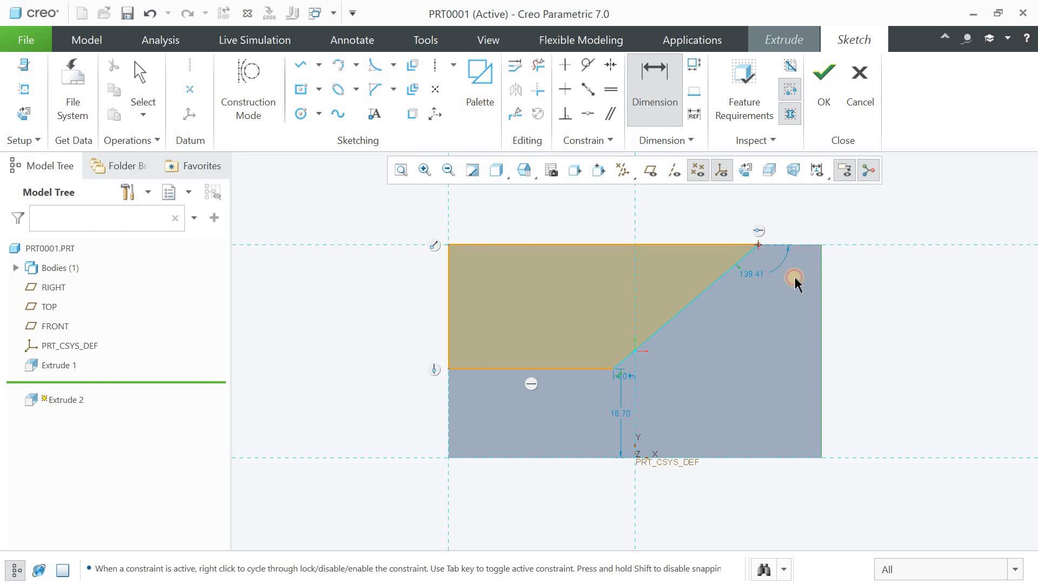
{"action": "middle_click", "coordinate": [784, 293]}
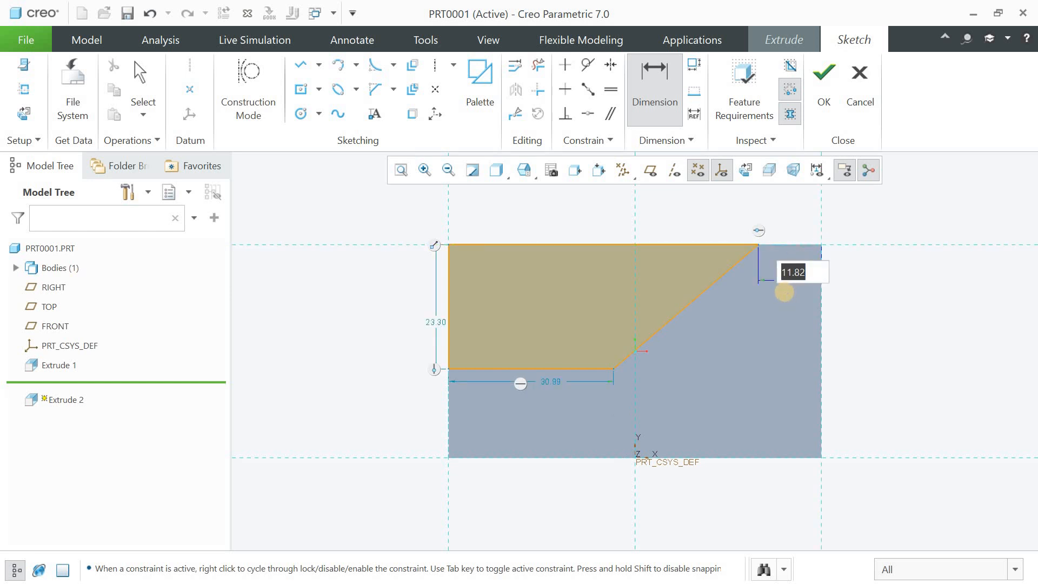
{"action": "type", "text": "15"}
{"action": "key", "text": "Return"}
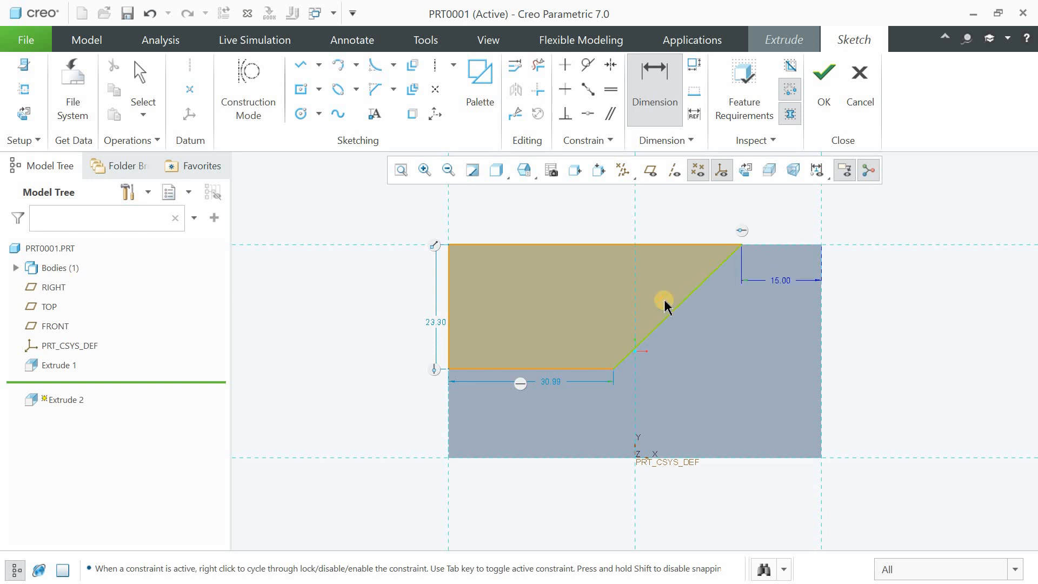
{"action": "double_click", "coordinate": [436, 322]}
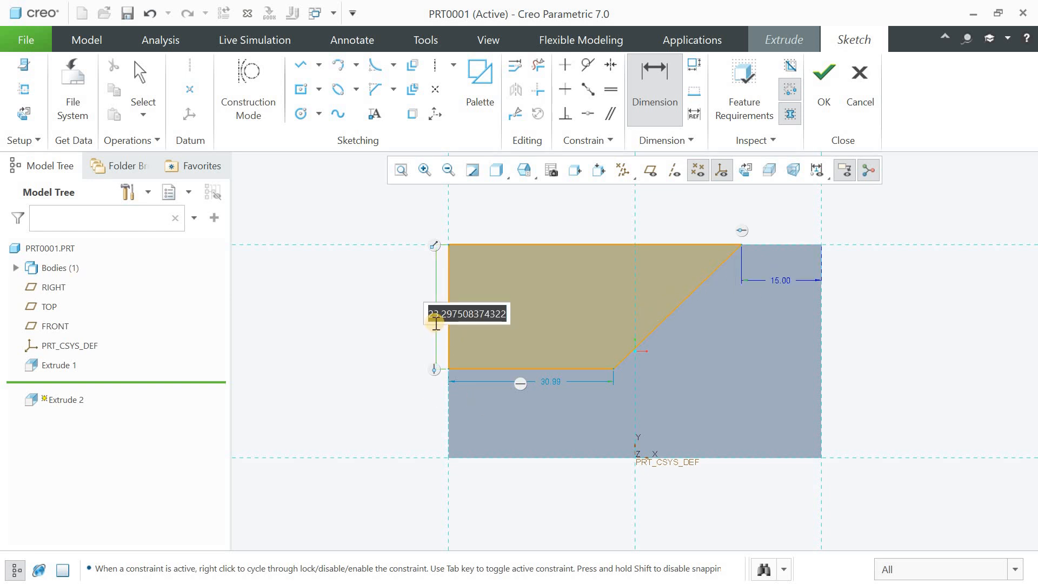
{"action": "type", "text": "20"}
{"action": "key", "text": "Return"}
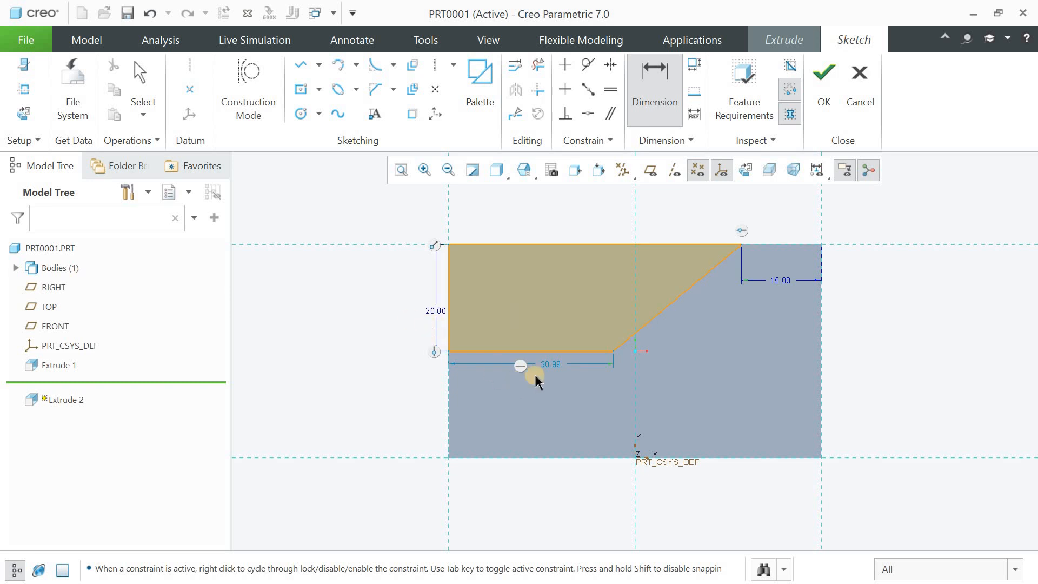
Check the reference drawing in Photos, return to Creo Parametric, set the profile's lower edge to 40 mm and finish the sketch.
{"action": "double_click", "coordinate": [553, 368]}
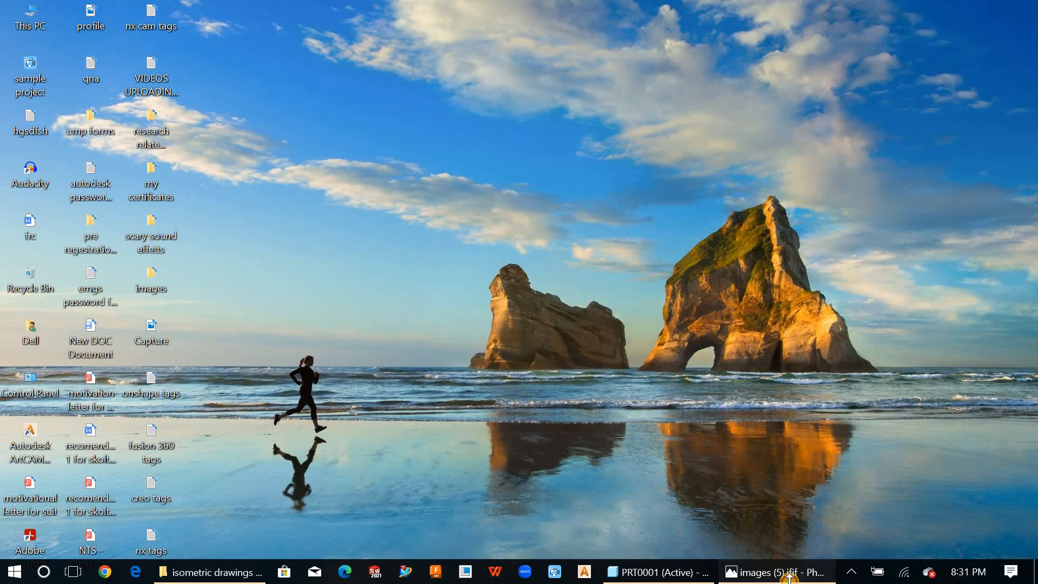
{"action": "left_click", "coordinate": [800, 572]}
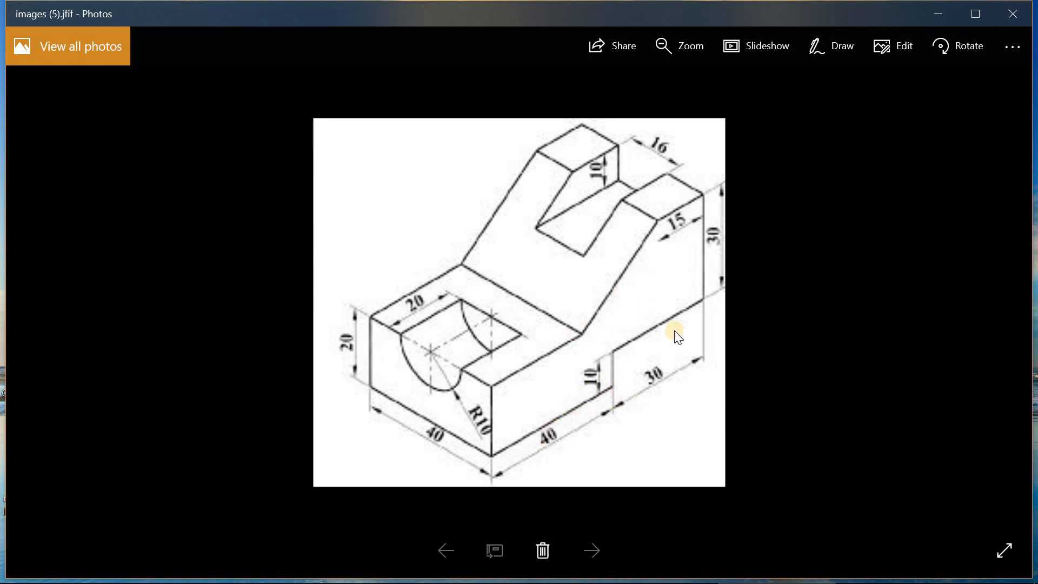
{"action": "left_click", "coordinate": [944, 12]}
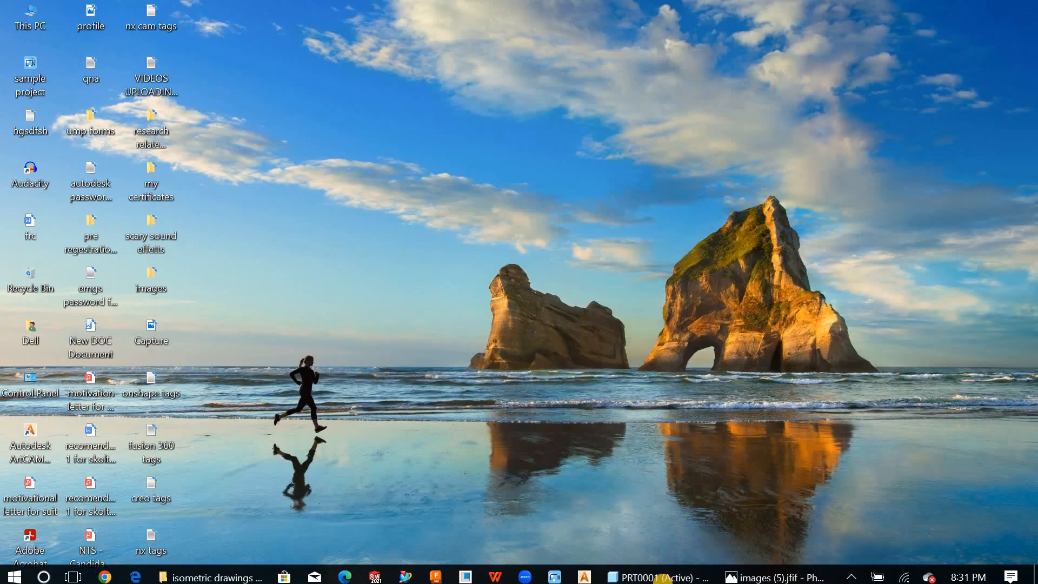
{"action": "left_click", "coordinate": [662, 575]}
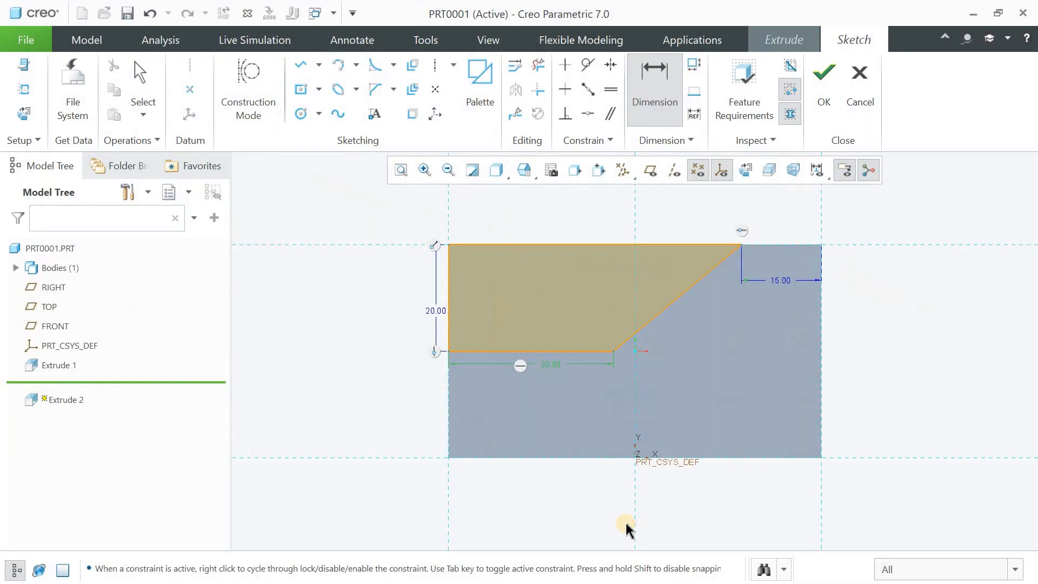
{"action": "double_click", "coordinate": [553, 367]}
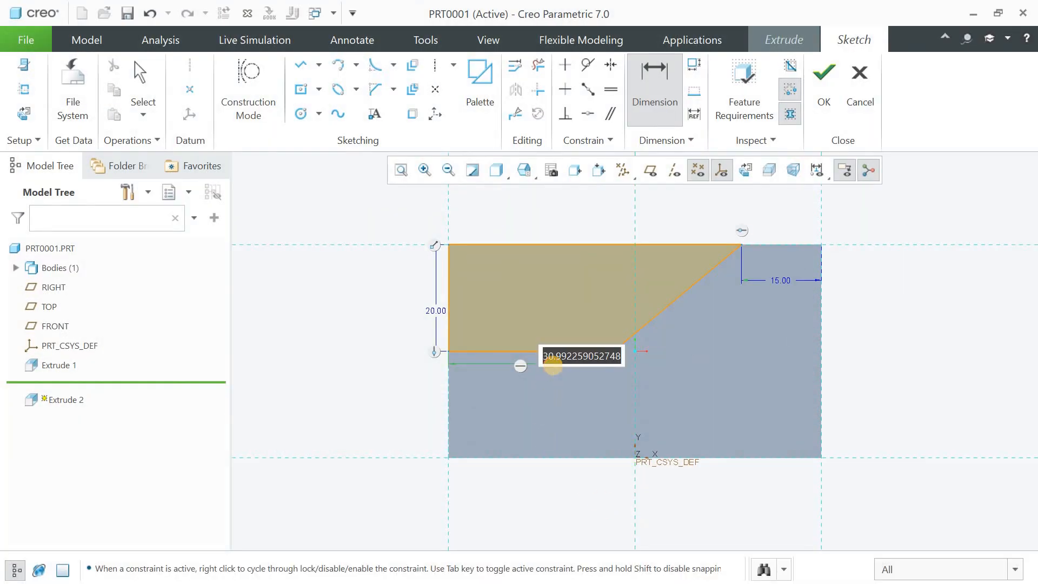
{"action": "type", "text": "40"}
{"action": "key", "text": "Return"}
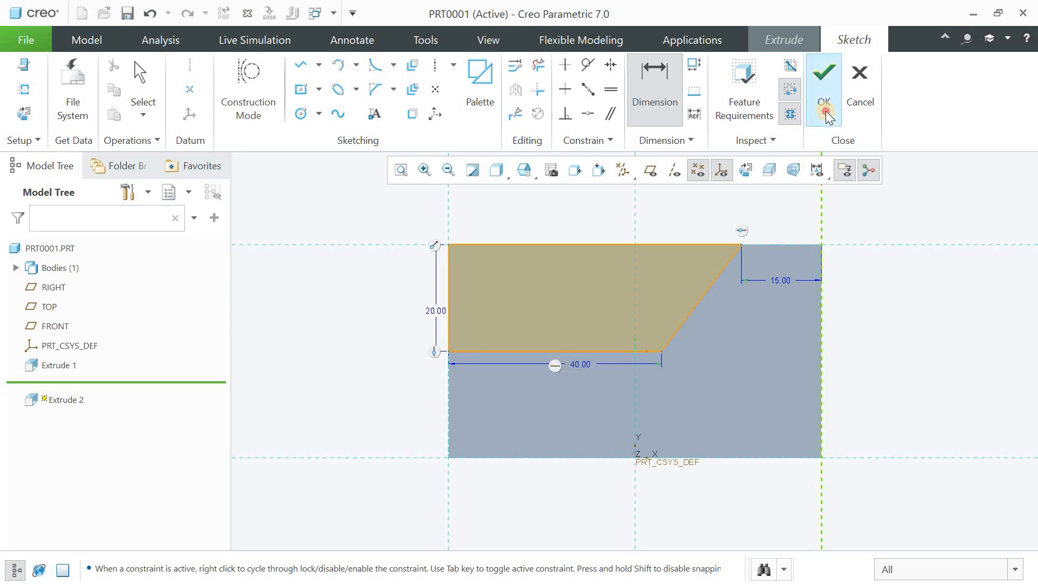
{"action": "left_click", "coordinate": [823, 89]}
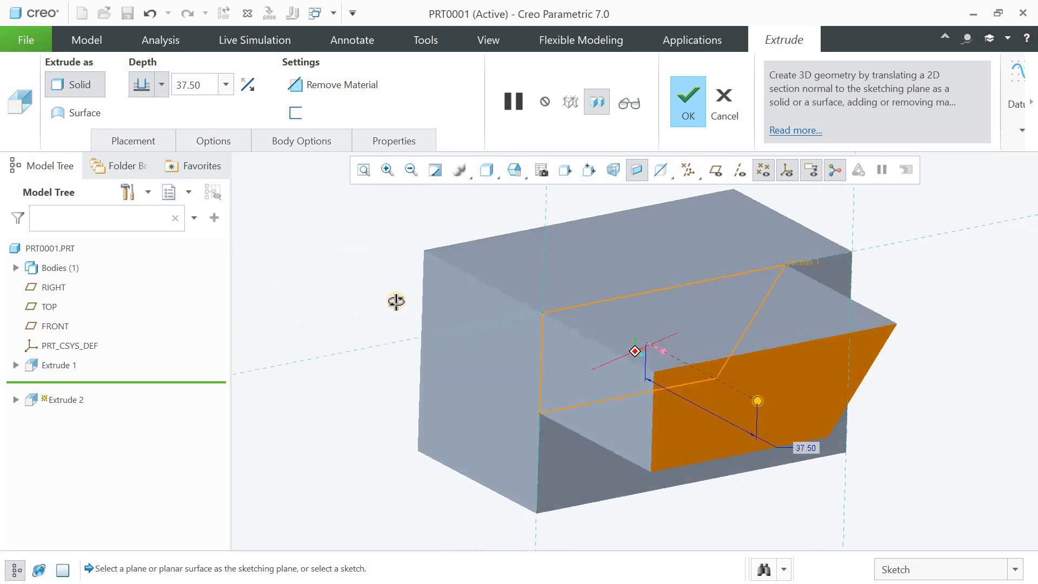
Reverse the extrusion into the block to remove the profile's material, with the depth set to Through All, and complete the feature.
{"action": "left_click", "coordinate": [245, 87]}
{"action": "left_click", "coordinate": [161, 82]}
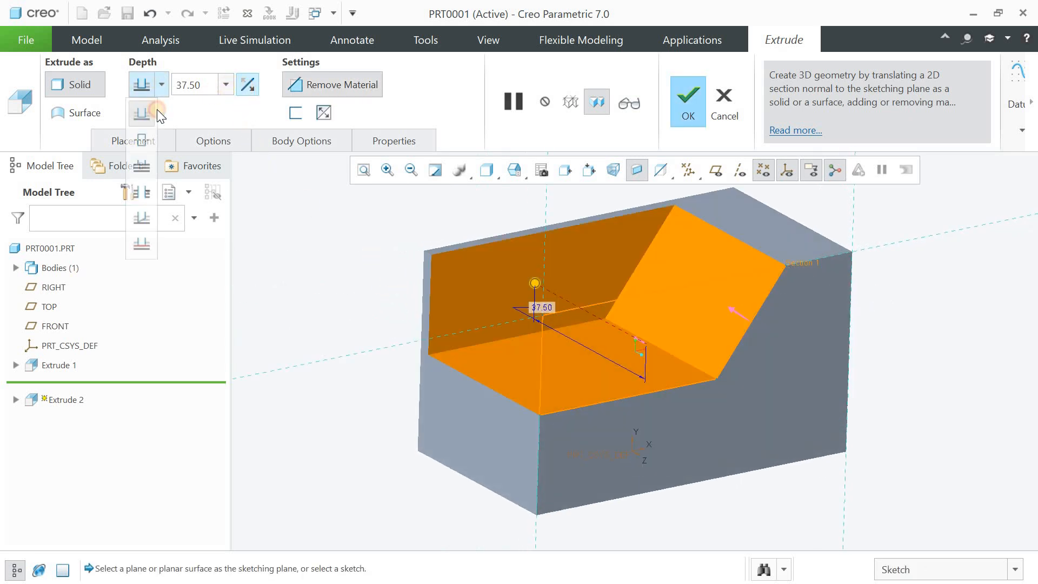
{"action": "left_click", "coordinate": [148, 184]}
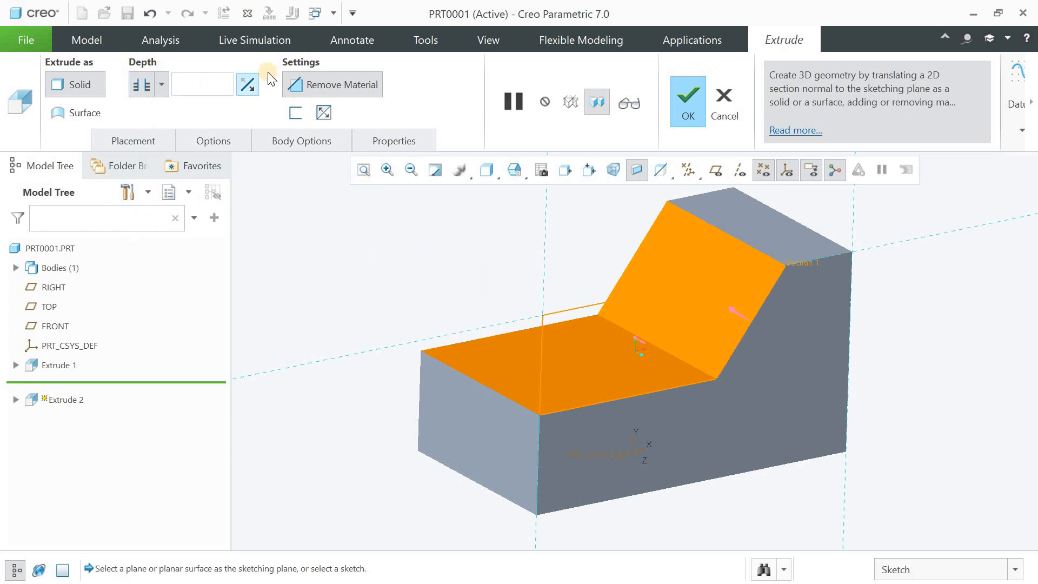
{"action": "middle_click", "coordinate": [408, 262]}
{"action": "left_click", "coordinate": [366, 178]}
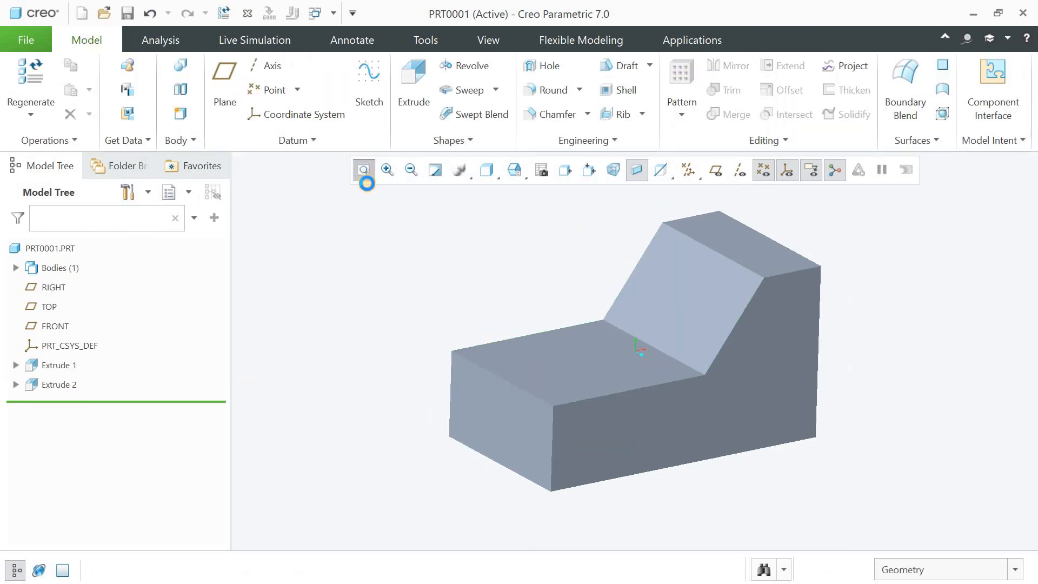
Start an extrusion on the low end face and sketch a circle centered on the midpoint of its upper edge.
{"action": "left_click", "coordinate": [409, 100]}
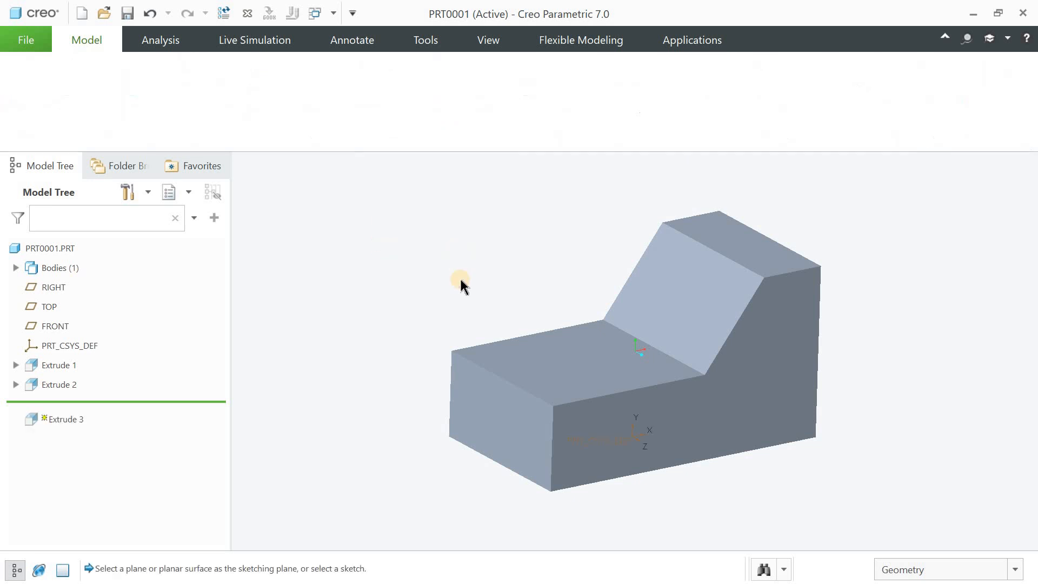
{"action": "left_click", "coordinate": [480, 374]}
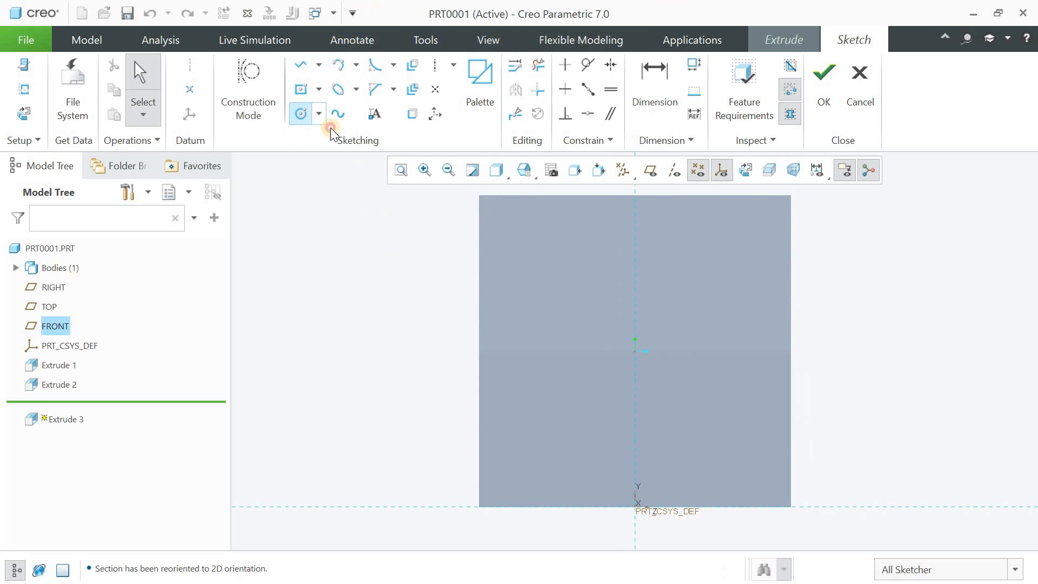
{"action": "left_click", "coordinate": [301, 113]}
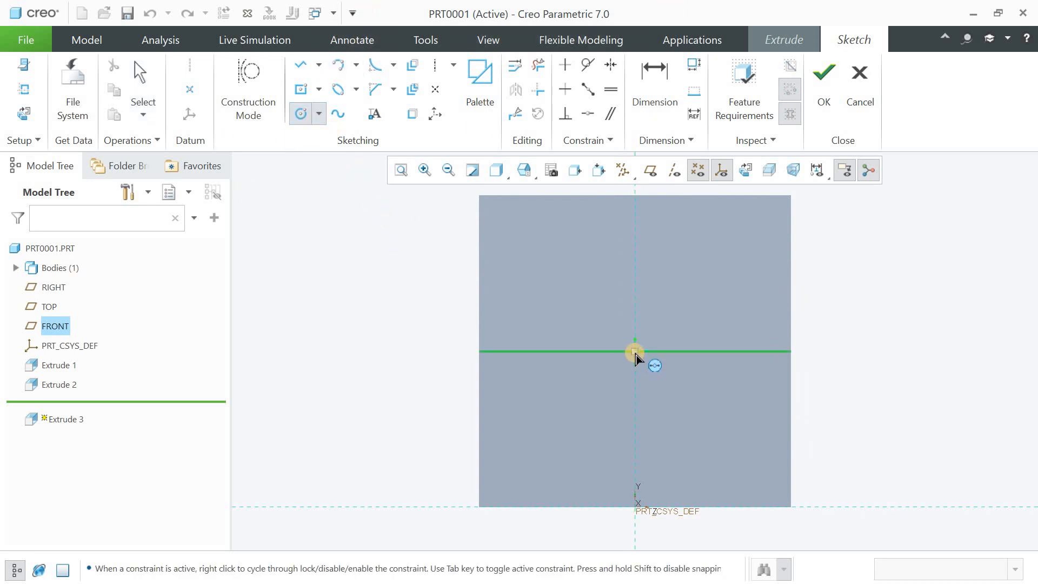
{"action": "left_click", "coordinate": [634, 351]}
{"action": "left_click", "coordinate": [602, 251]}
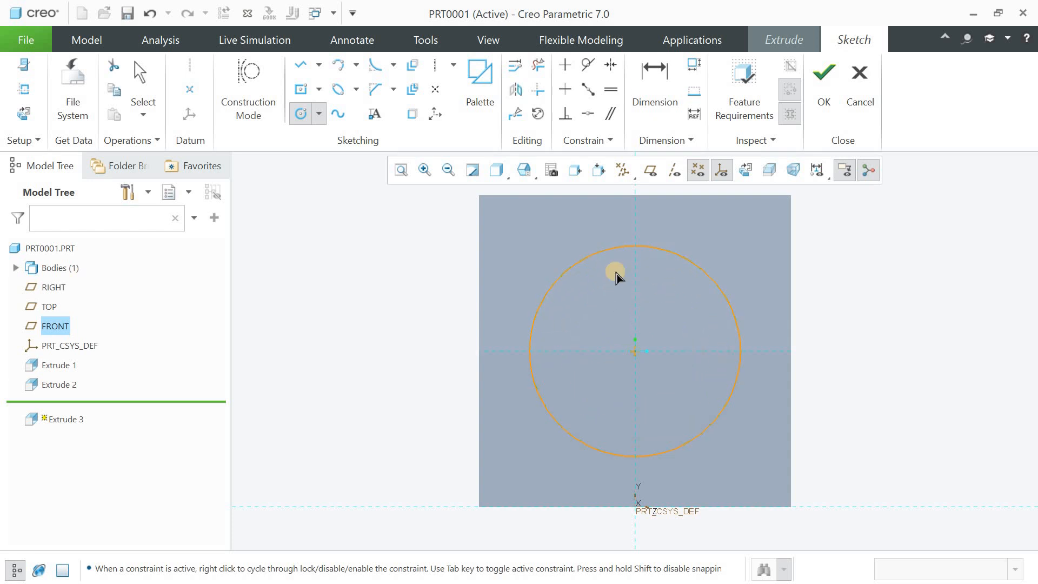
{"action": "middle_click", "coordinate": [615, 271]}
Set the circle's diameter to 20 mm and finish the sketch.
{"action": "left_click", "coordinate": [508, 250]}
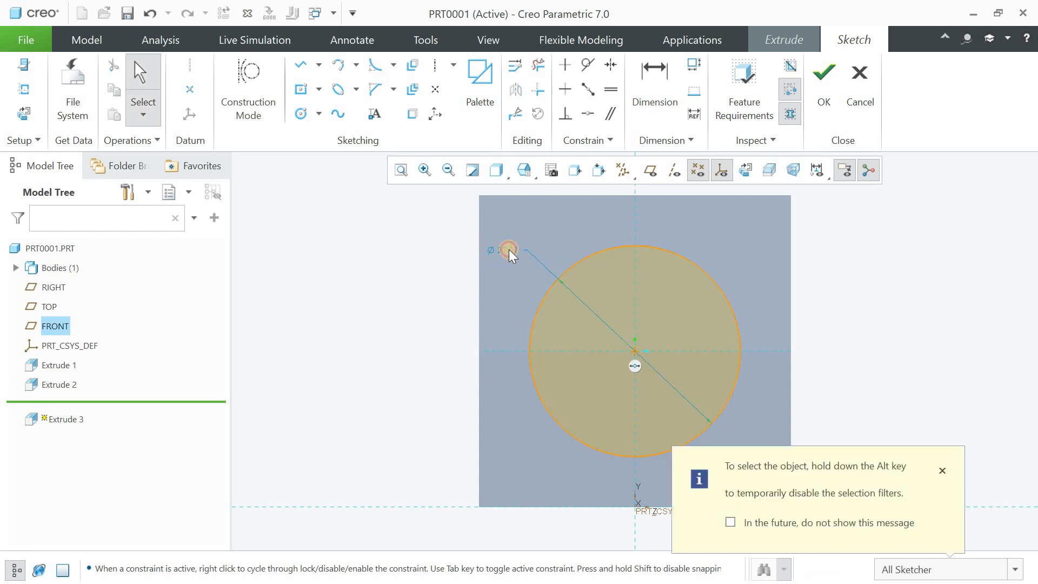
{"action": "double_click", "coordinate": [509, 252]}
{"action": "type", "text": "20"}
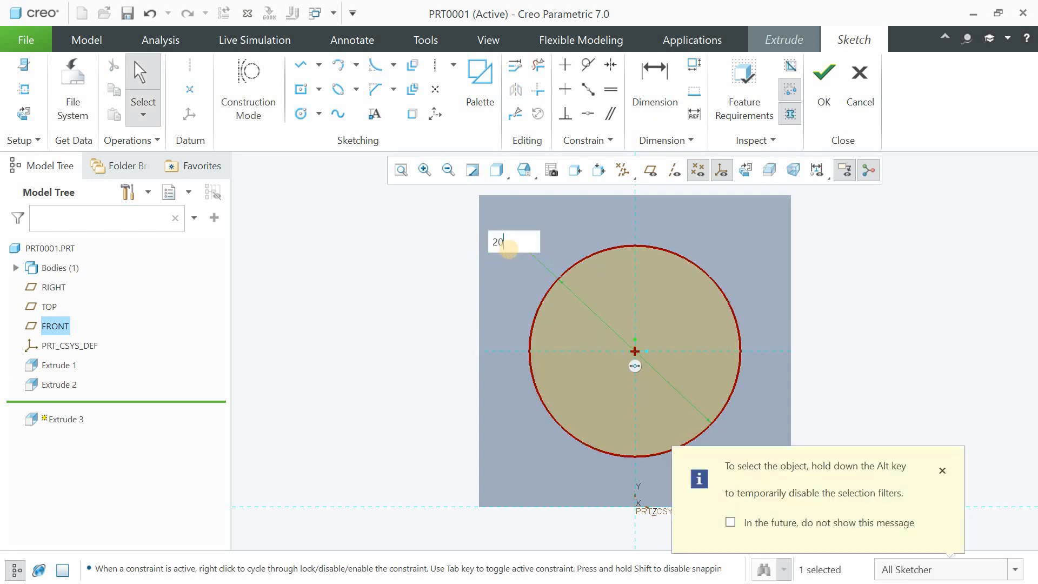
{"action": "key", "text": "Return"}
{"action": "mouse_move", "coordinate": [462, 259]}
{"action": "middle_mouse_down"}
{"action": "mouse_move", "coordinate": [440, 259]}
{"action": "mouse_move", "coordinate": [424, 276]}
{"action": "mouse_move", "coordinate": [457, 259]}
{"action": "middle_mouse_up"}
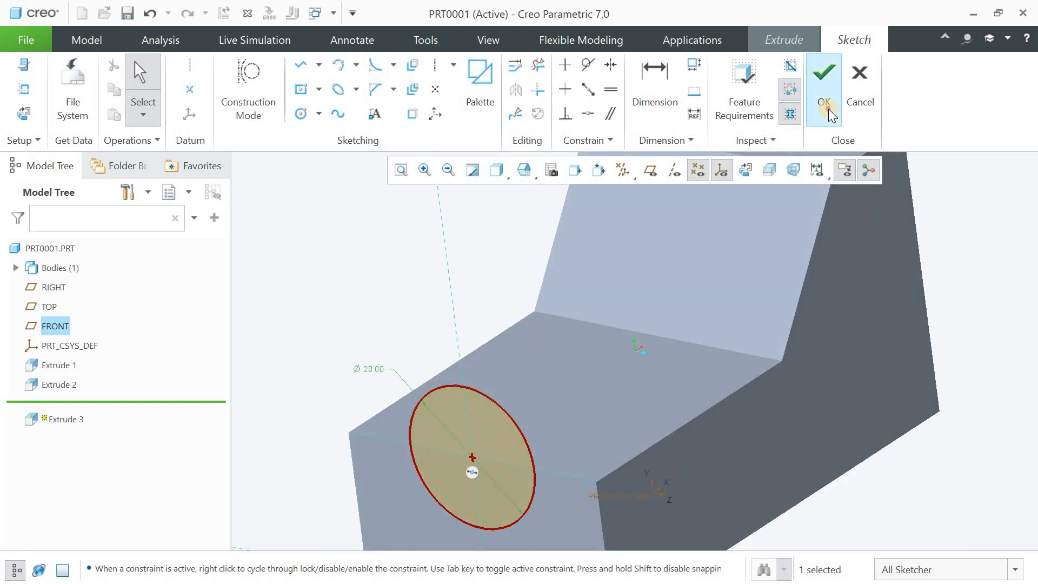
{"action": "left_click", "coordinate": [823, 81]}
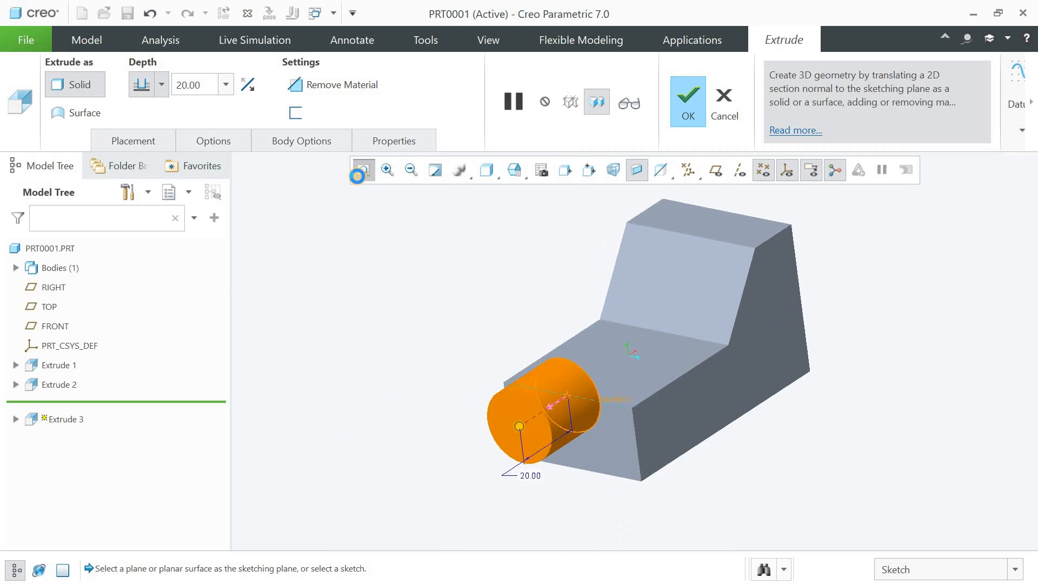
Cut the circle 20 mm deep into the block to form the half-round pocket and complete the feature.
{"action": "left_click", "coordinate": [314, 85]}
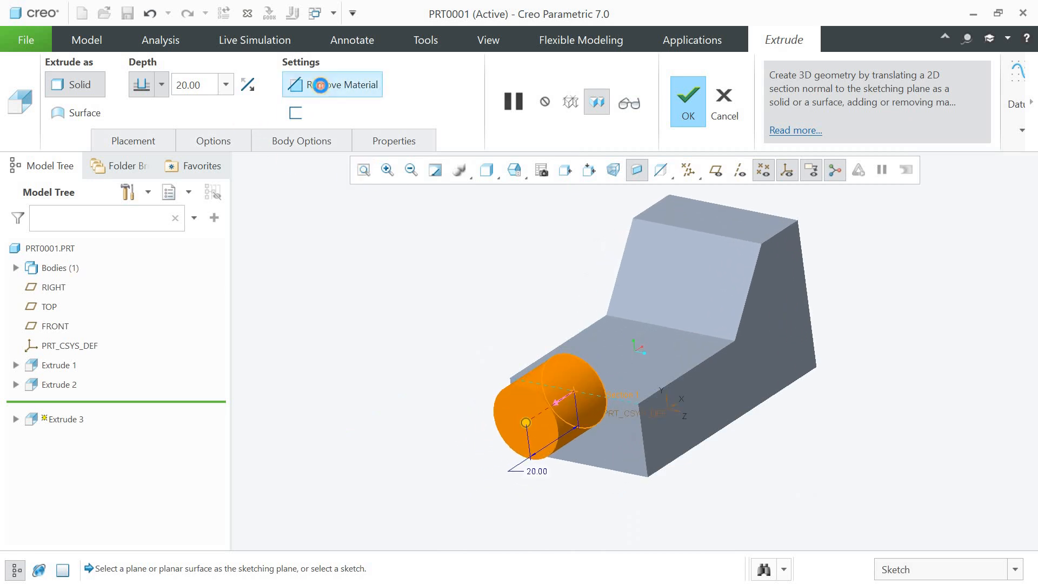
{"action": "left_click", "coordinate": [250, 86]}
{"action": "middle_click", "coordinate": [363, 230]}
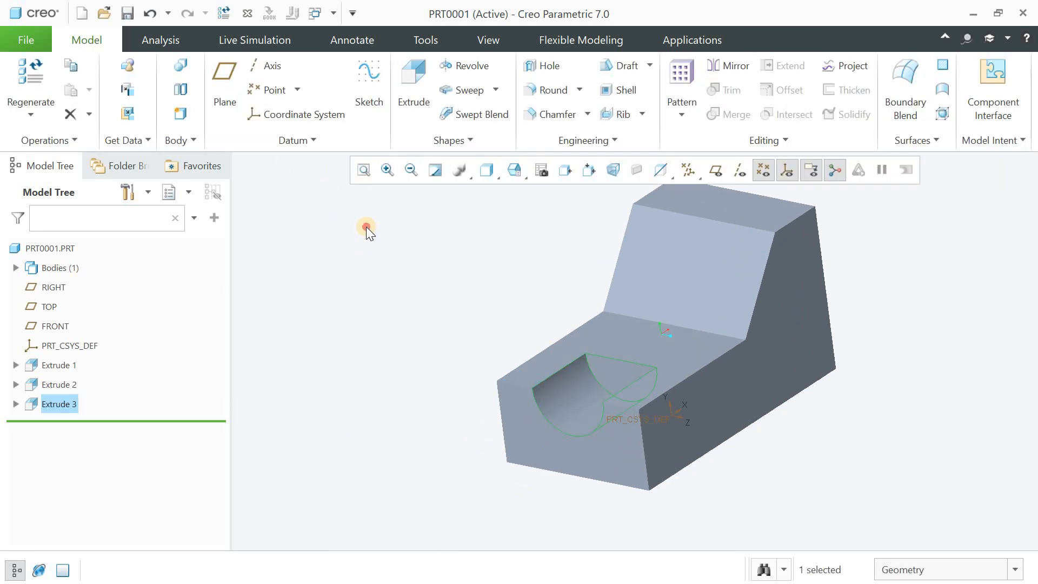
{"action": "left_click", "coordinate": [364, 172]}
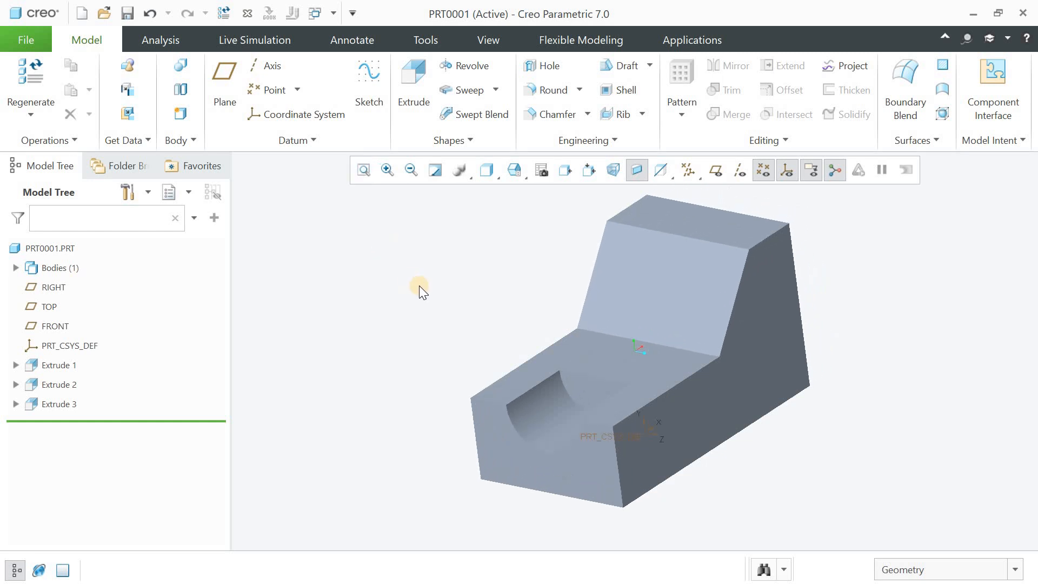
Start an extrusion on the stepped side face and sketch a corner rectangle about 48 by 11 mm from its lower-right corner.
{"action": "middle_click_drag", "start_coordinate": [420, 281], "coordinate": [351, 283]}
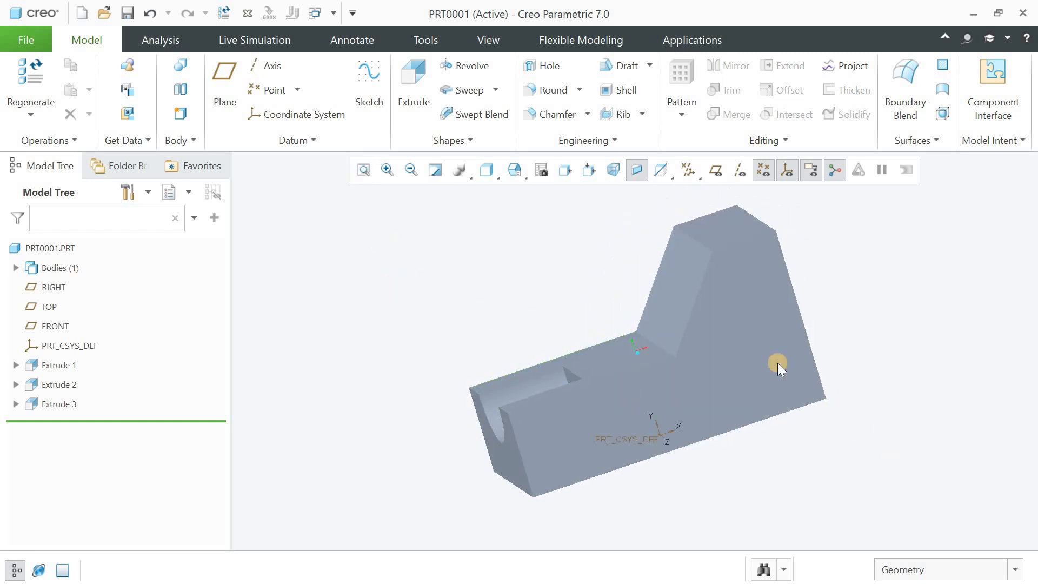
{"action": "left_click", "coordinate": [744, 345]}
{"action": "left_click", "coordinate": [423, 100]}
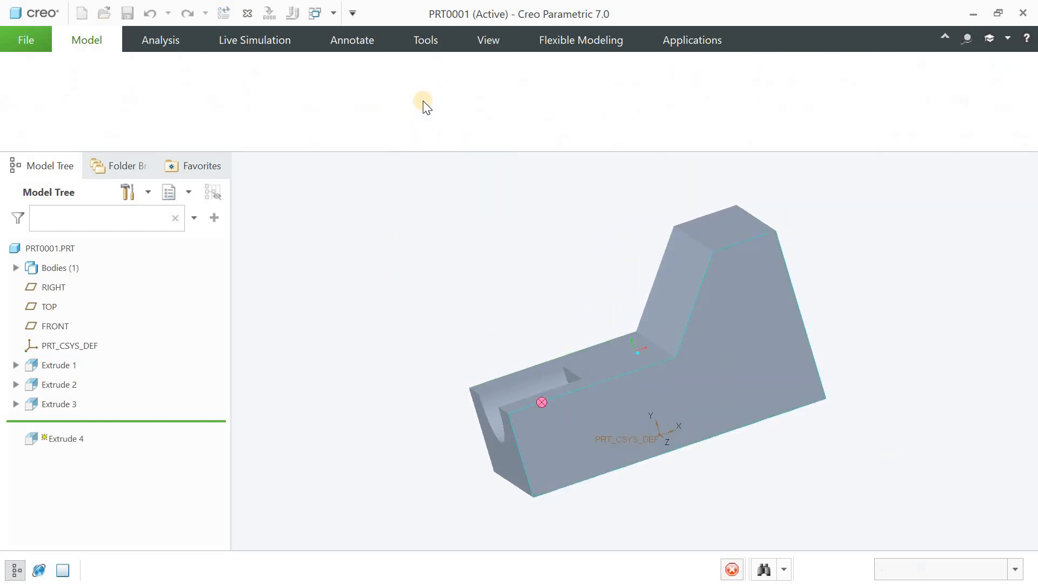
{"action": "left_click", "coordinate": [319, 89]}
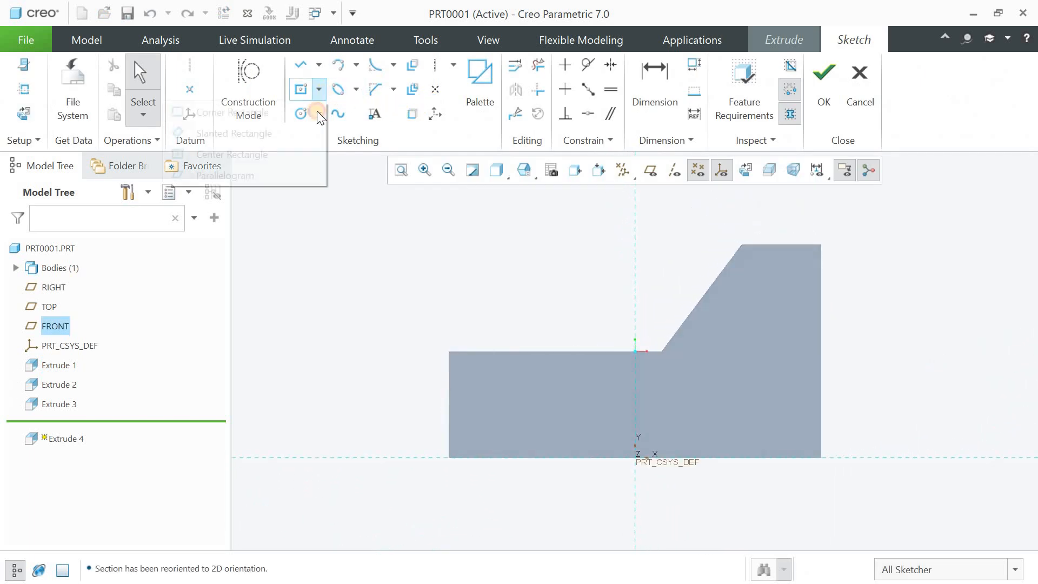
{"action": "left_click", "coordinate": [232, 112]}
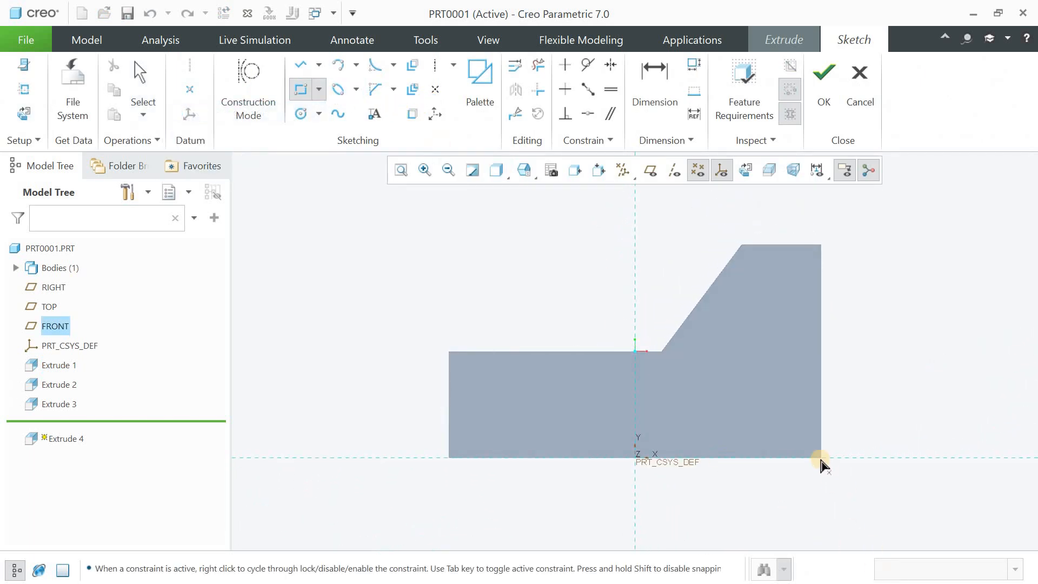
{"action": "left_click", "coordinate": [820, 458]}
{"action": "left_click", "coordinate": [579, 398]}
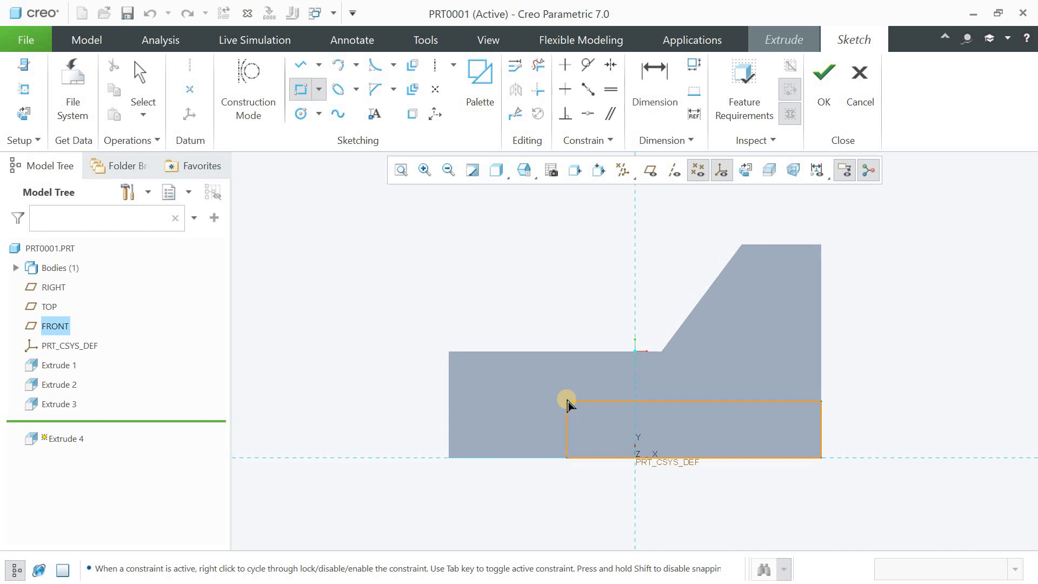
{"action": "middle_click", "coordinate": [401, 379]}
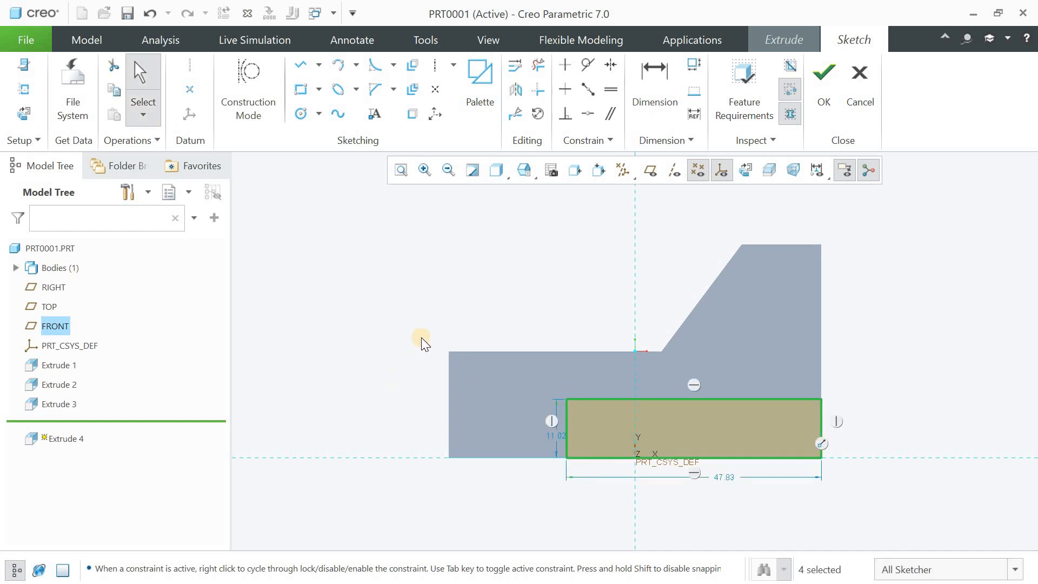
Set the corner rectangle's height to 10 mm.
{"action": "double_click", "coordinate": [555, 435]}
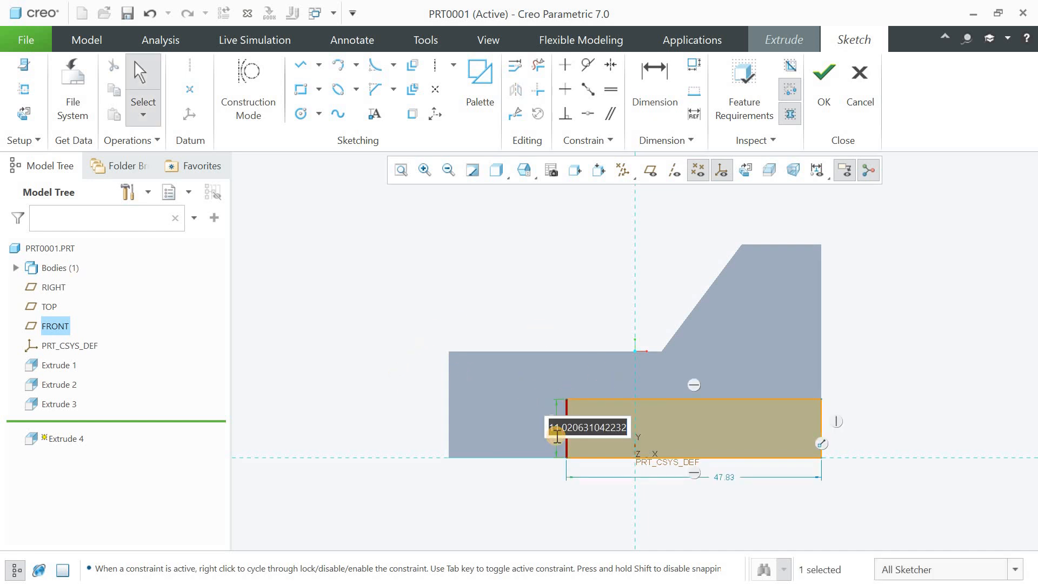
{"action": "type", "text": "10"}
{"action": "key", "text": "Return"}
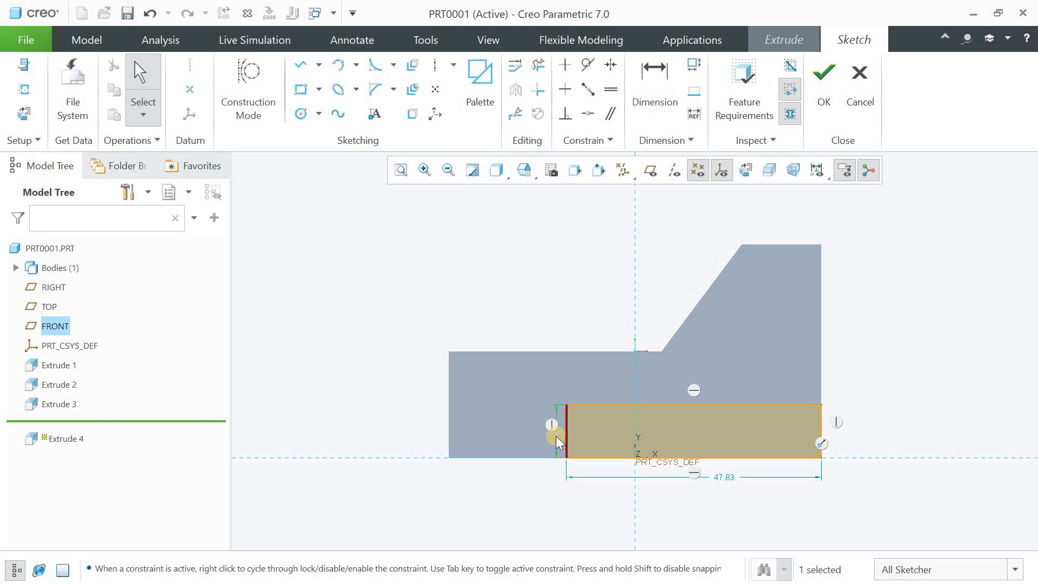
Set the corner rectangle's width to 30 mm and check the underside step against the reference drawing in Photos.
{"action": "left_click", "coordinate": [727, 481]}
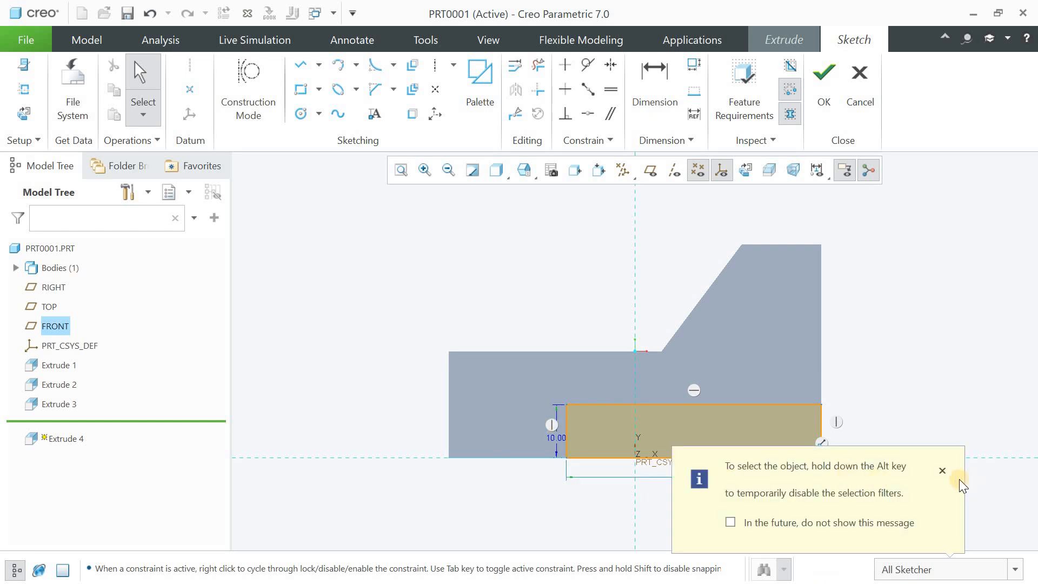
{"action": "left_click", "coordinate": [940, 471]}
{"action": "double_click", "coordinate": [730, 478]}
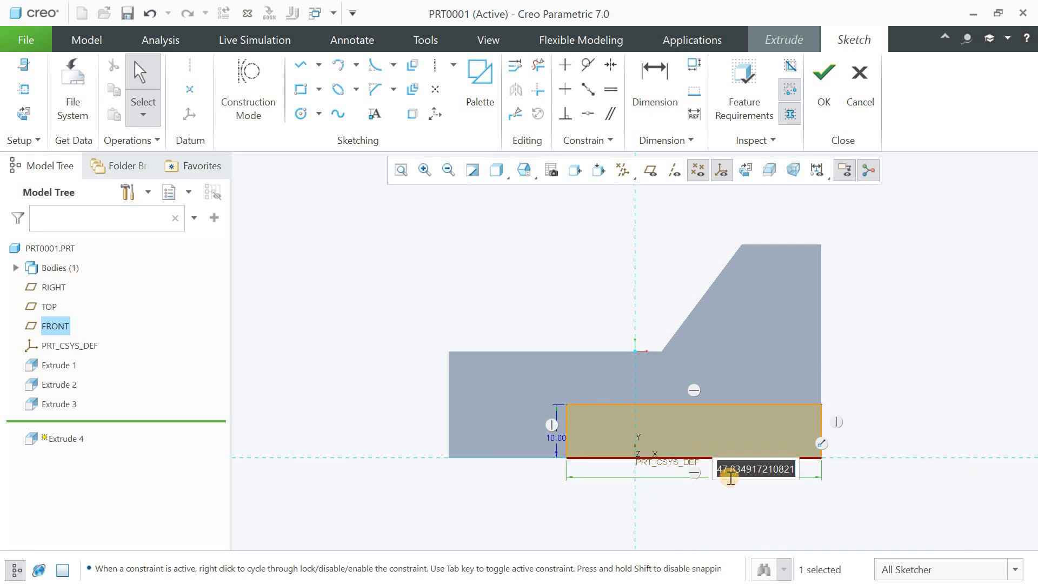
{"action": "type", "text": "30"}
{"action": "key", "text": "Return"}
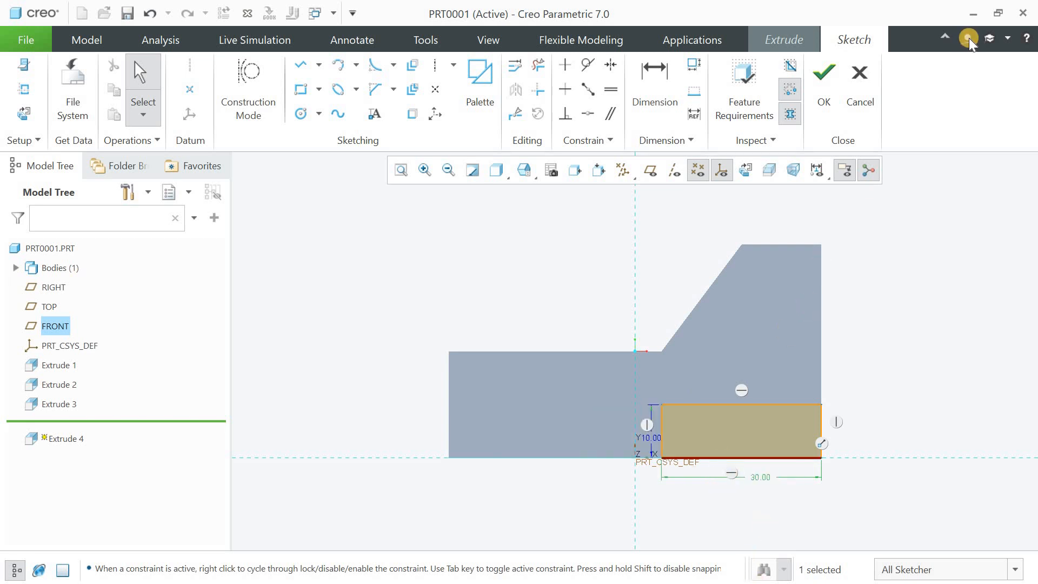
{"action": "left_click", "coordinate": [973, 16]}
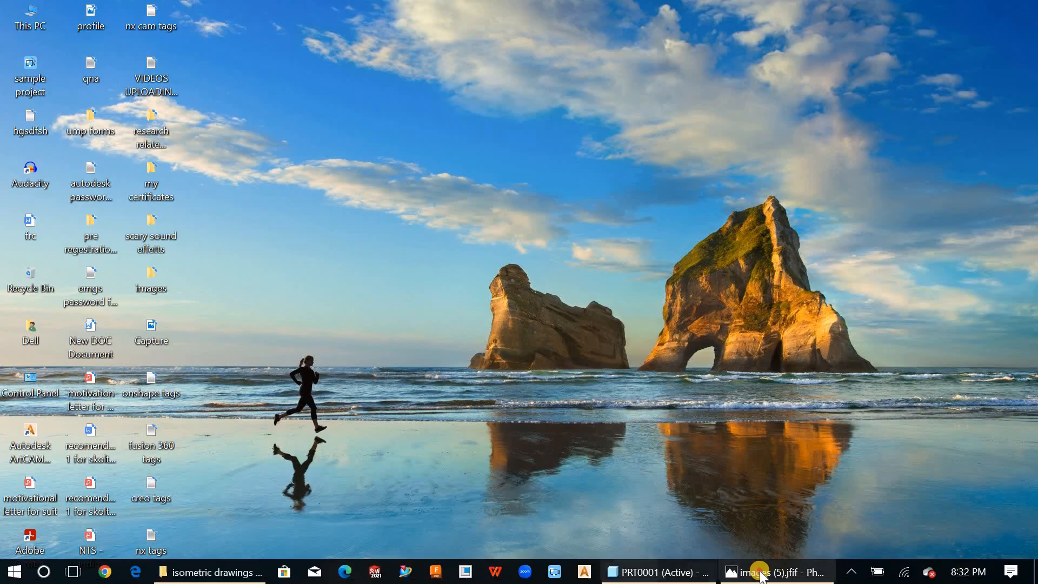
{"action": "left_click", "coordinate": [756, 571]}
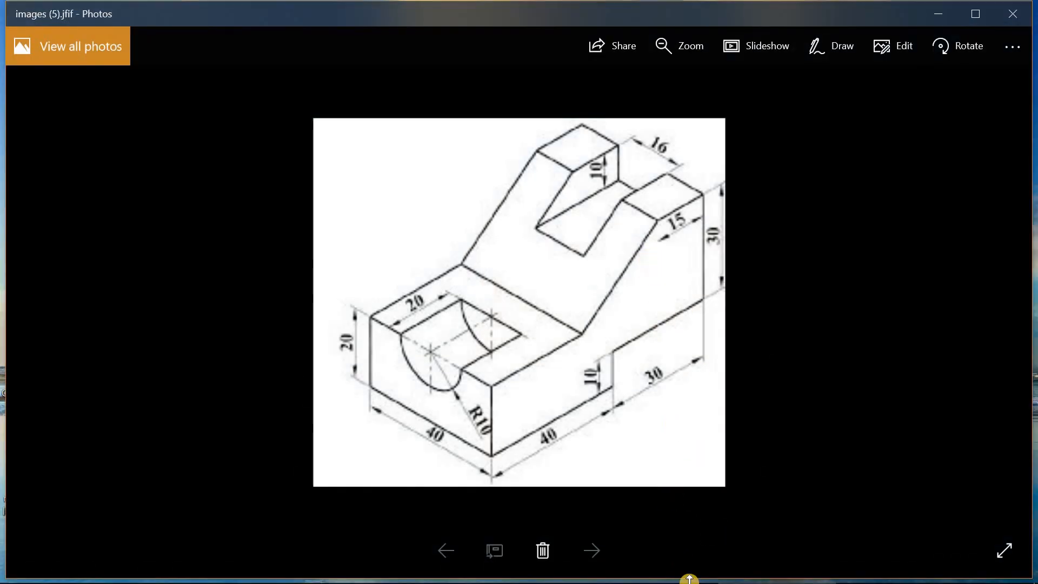
{"action": "left_click", "coordinate": [938, 13]}
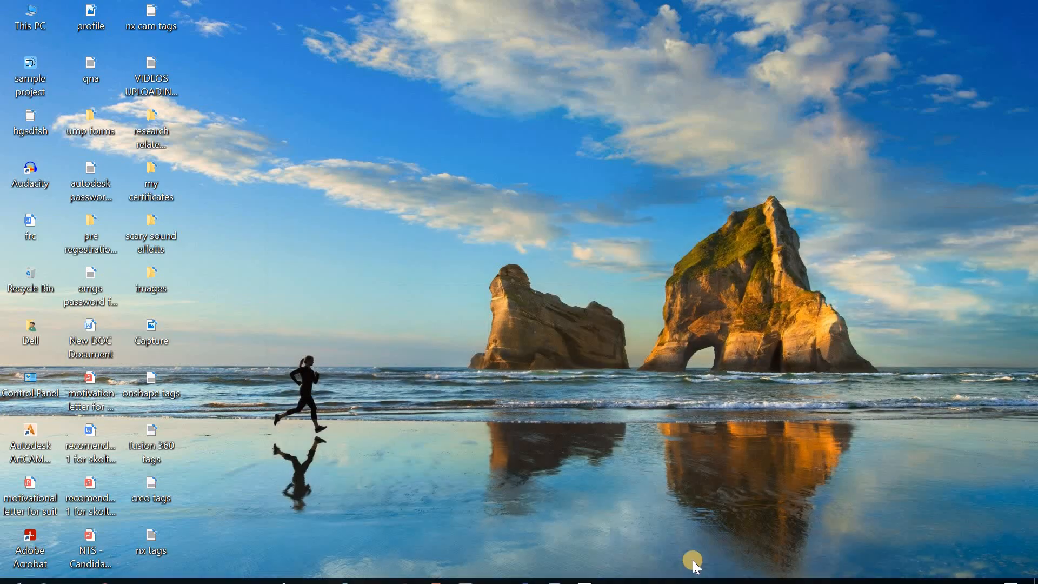
{"action": "left_click", "coordinate": [668, 571]}
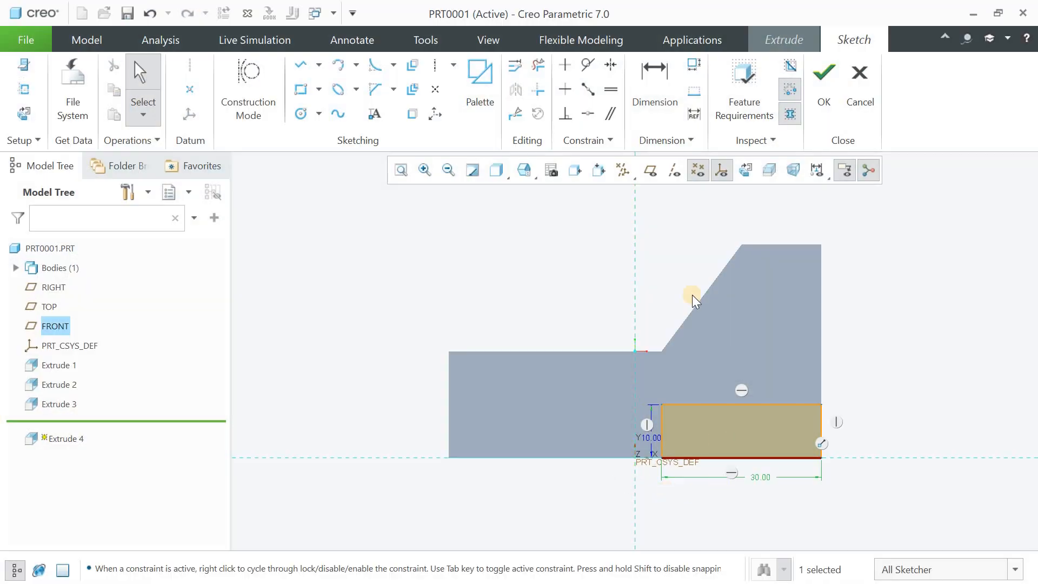
Finish the sketch and cut the rectangle through the full width of the block to form the underside step.
{"action": "left_click", "coordinate": [823, 102]}
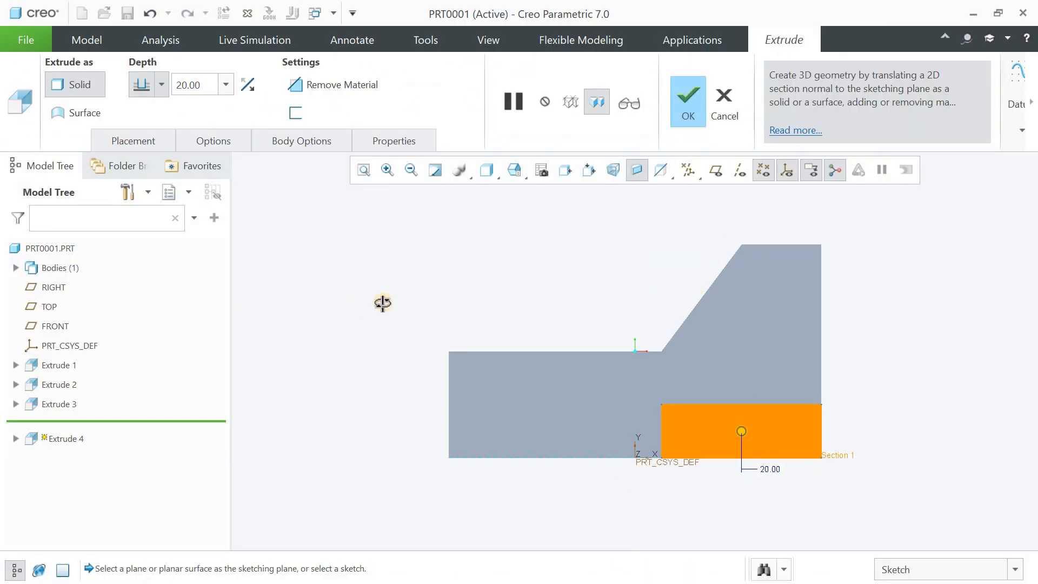
{"action": "mouse_move", "coordinate": [384, 304]}
{"action": "middle_mouse_down"}
{"action": "mouse_move", "coordinate": [416, 309]}
{"action": "mouse_move", "coordinate": [426, 322]}
{"action": "middle_mouse_up"}
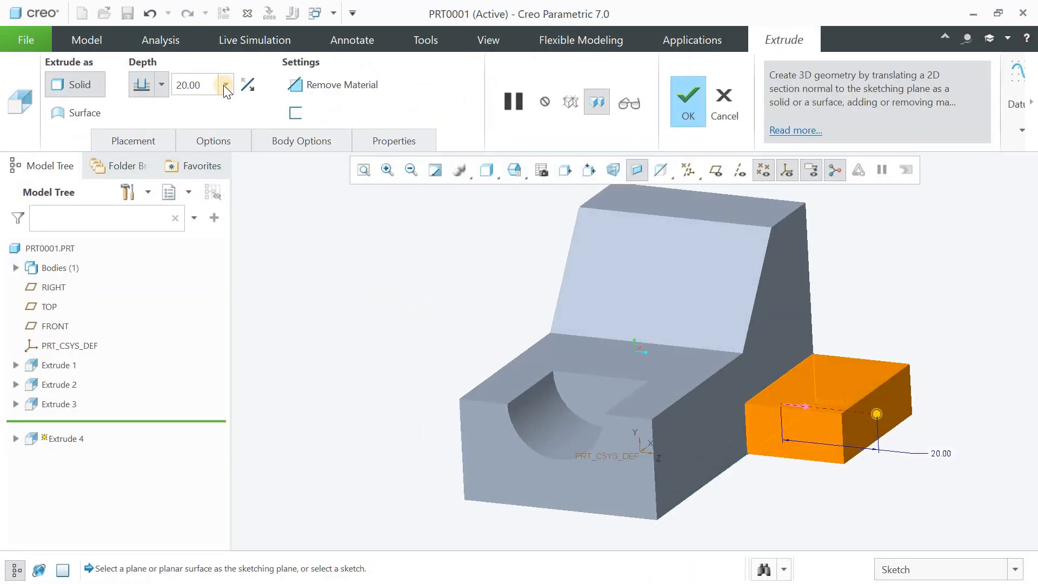
{"action": "left_click", "coordinate": [250, 86]}
{"action": "left_click", "coordinate": [285, 88]}
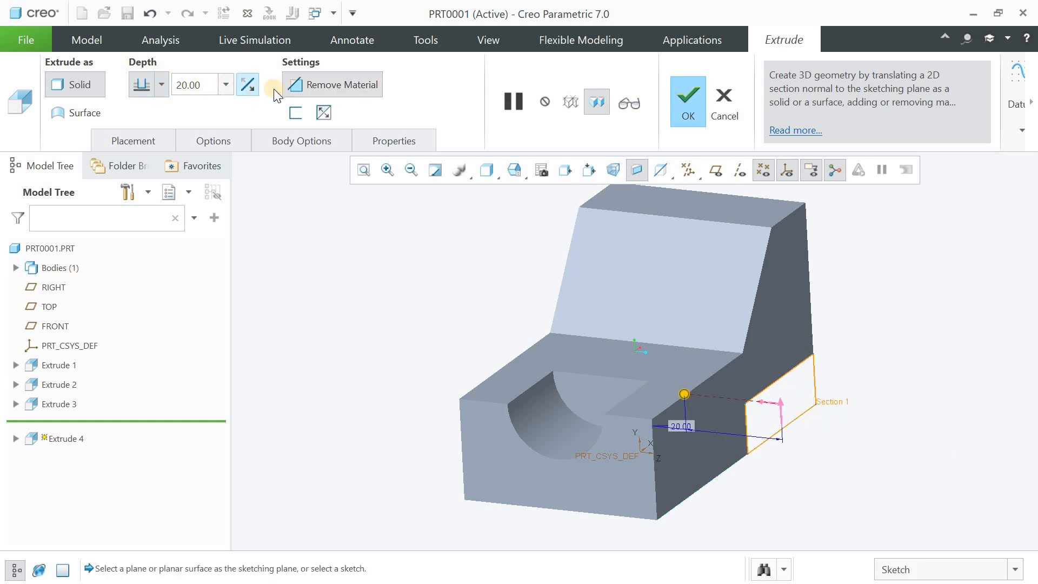
{"action": "left_click", "coordinate": [162, 93]}
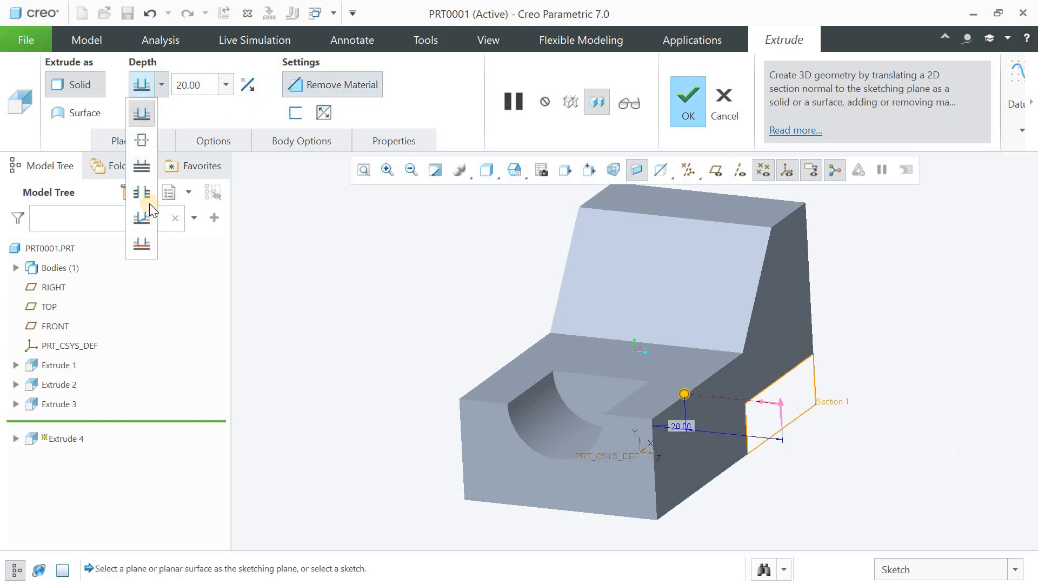
{"action": "left_click", "coordinate": [239, 231]}
{"action": "middle_click", "coordinate": [368, 294]}
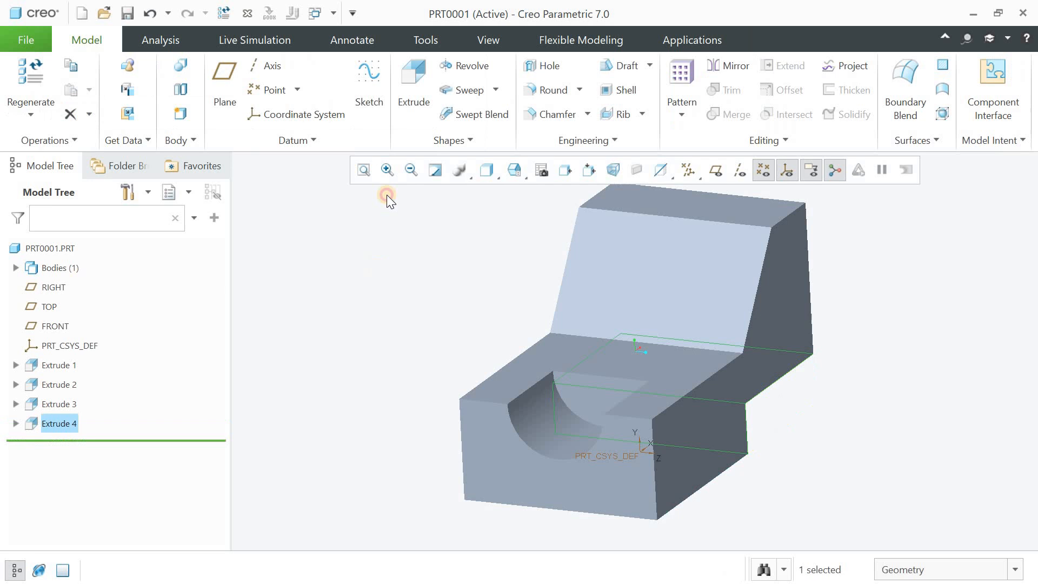
Start an extrusion sketch on the tall vertical back face of the bracket.
{"action": "left_click", "coordinate": [364, 169]}
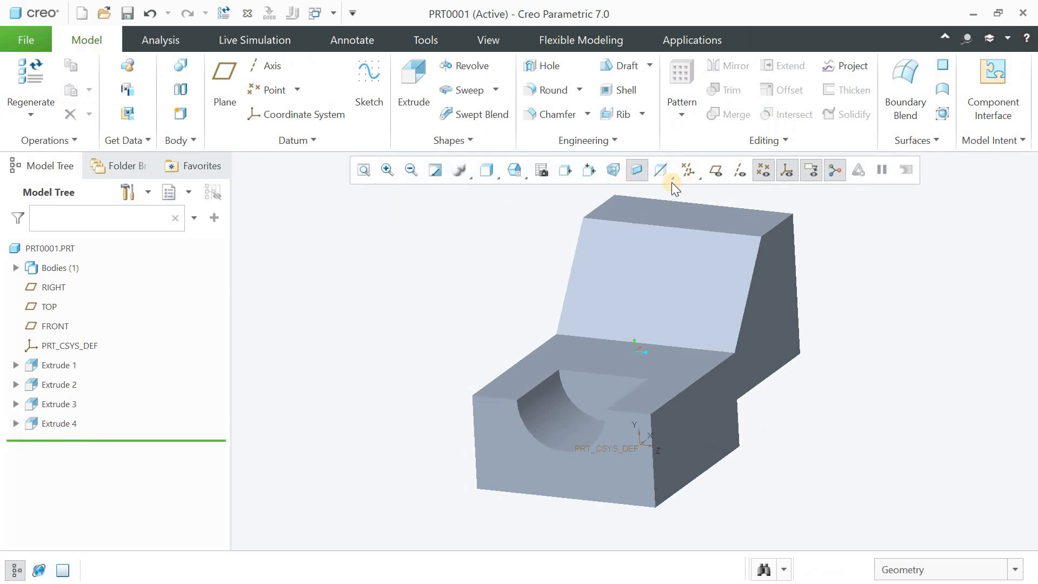
{"action": "left_click", "coordinate": [527, 180]}
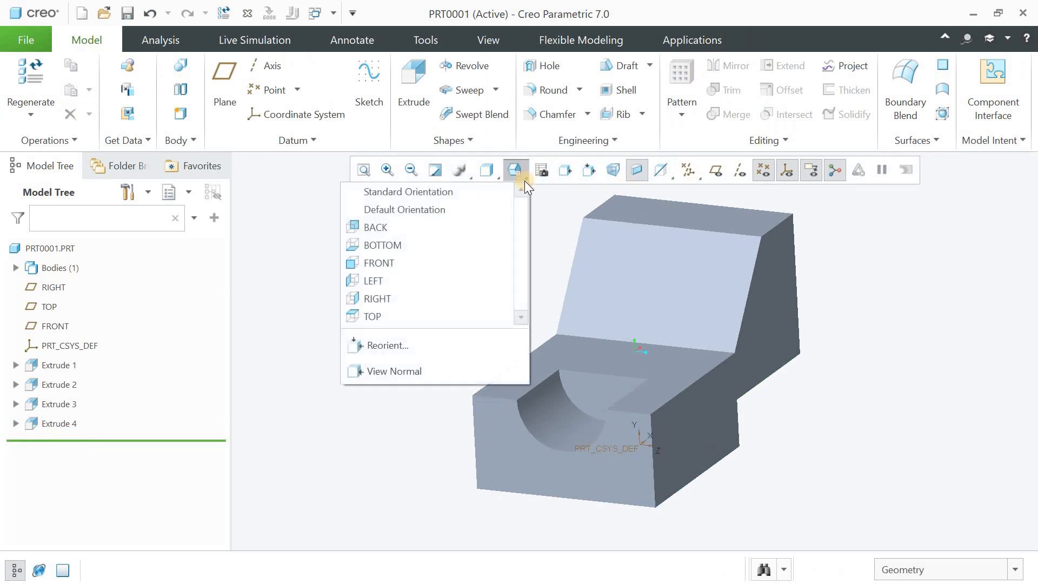
{"action": "left_click", "coordinate": [489, 192]}
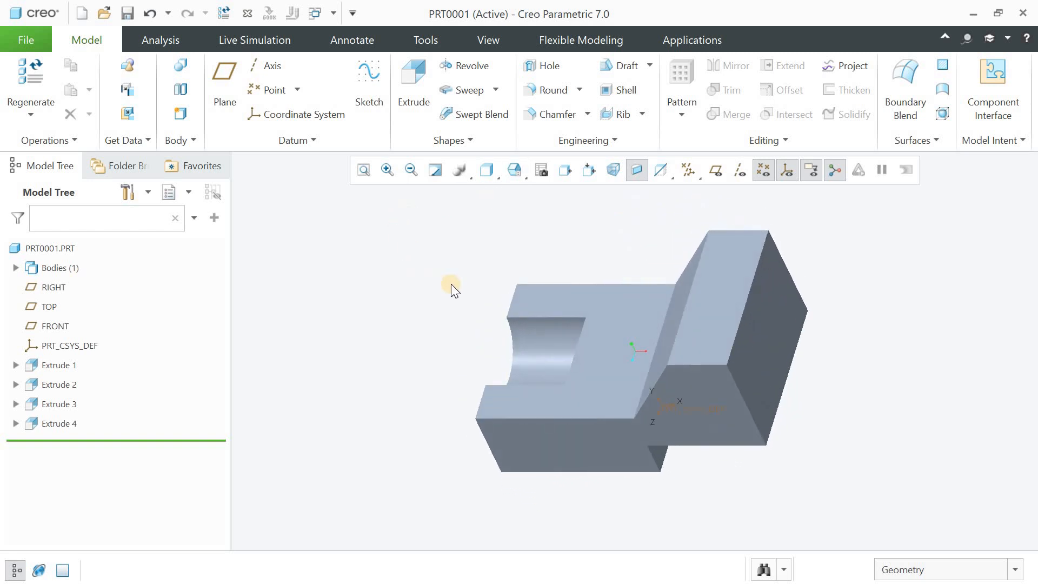
{"action": "mouse_move", "coordinate": [450, 285]}
{"action": "middle_mouse_down"}
{"action": "mouse_move", "coordinate": [504, 241]}
{"action": "mouse_move", "coordinate": [442, 261]}
{"action": "mouse_move", "coordinate": [487, 270]}
{"action": "middle_mouse_up"}
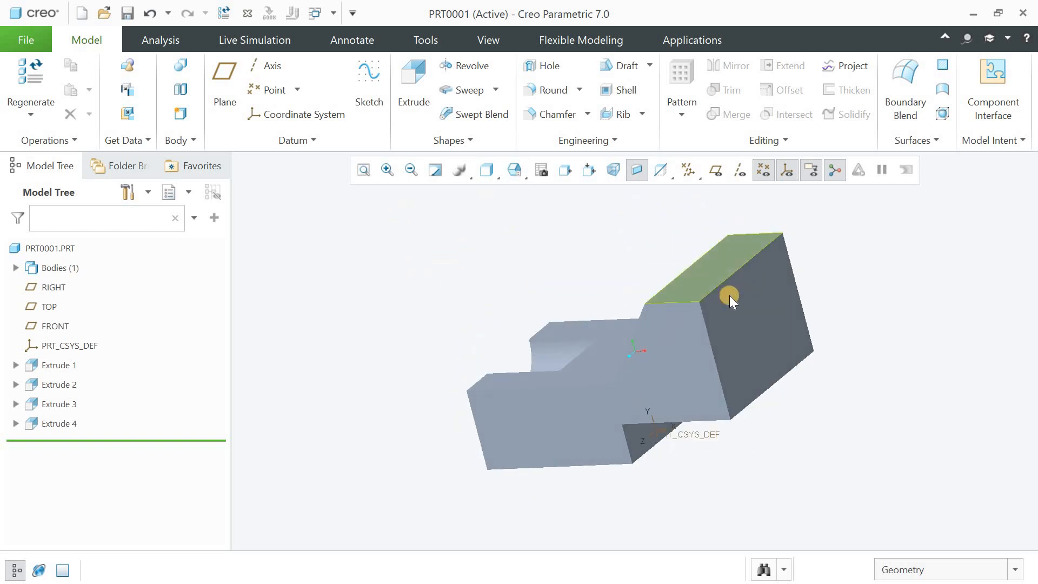
{"action": "left_click", "coordinate": [733, 296]}
{"action": "left_click", "coordinate": [850, 234]}
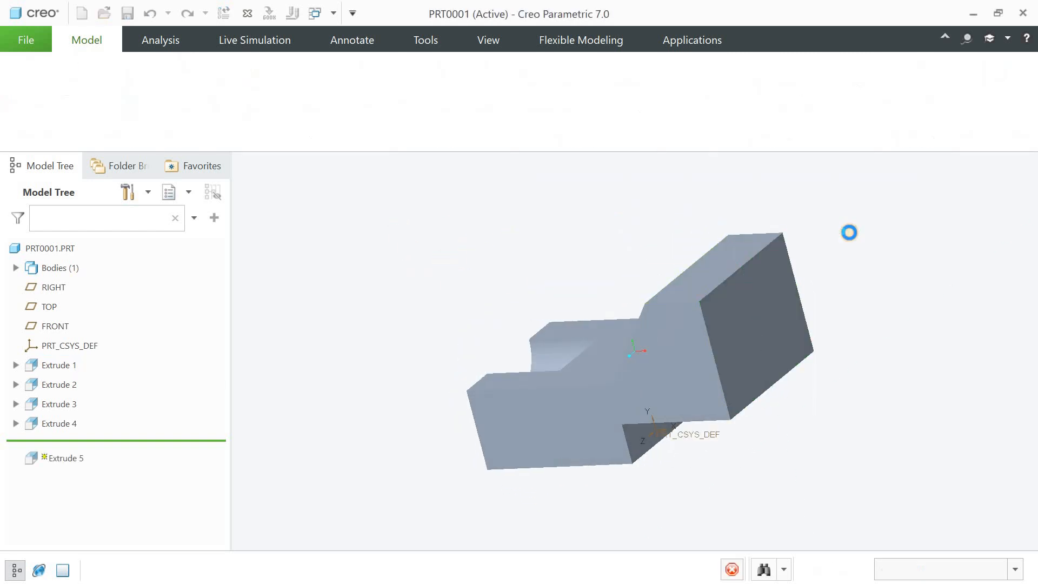
{"action": "scroll", "coordinate": [685, 297], "scroll_direction": "up", "scroll_amount": 4}
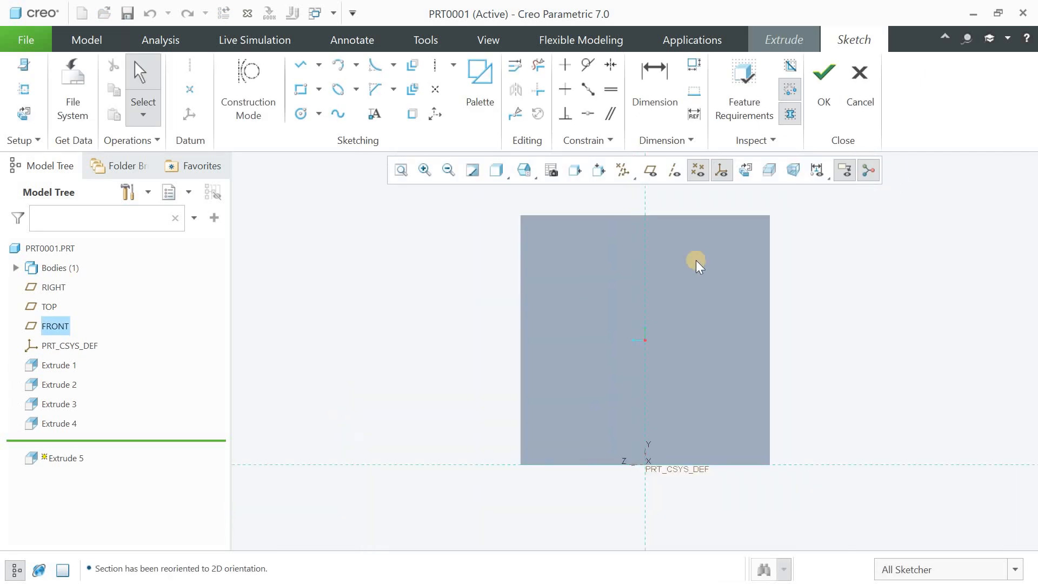
{"action": "scroll", "coordinate": [733, 202], "scroll_direction": "down", "scroll_amount": 3}
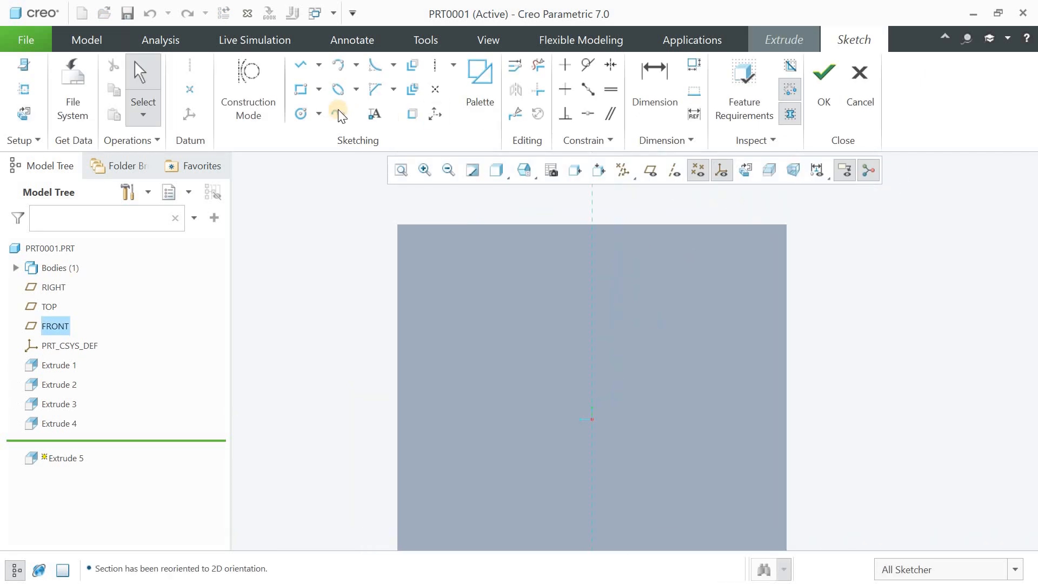
Sketch a corner rectangle about 19 by 8 mm hanging from the upper edge of the back face.
{"action": "left_click", "coordinate": [321, 93]}
{"action": "left_click", "coordinate": [273, 116]}
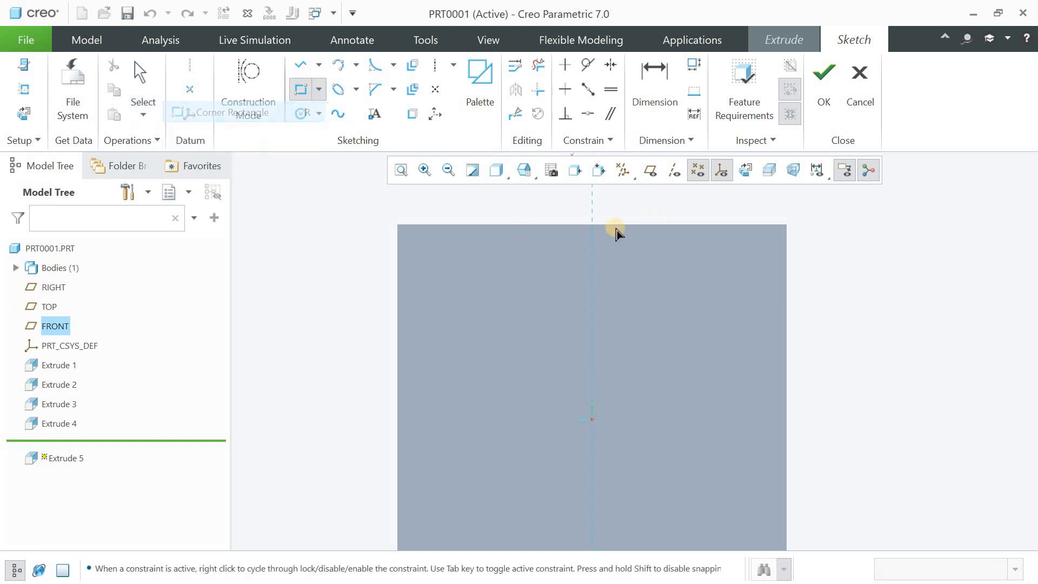
{"action": "left_click", "coordinate": [498, 224]}
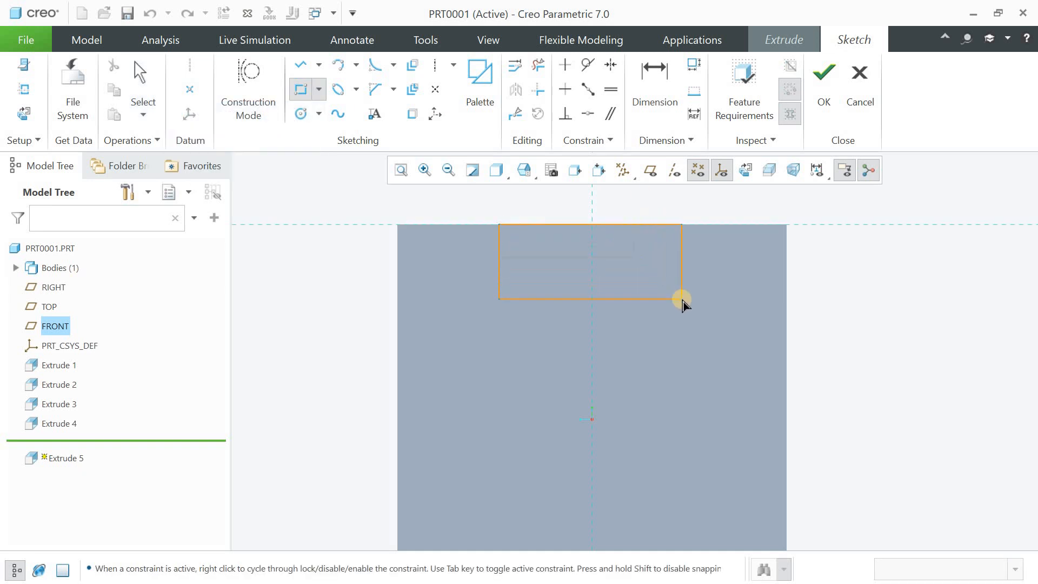
{"action": "left_click", "coordinate": [682, 300]}
{"action": "middle_click", "coordinate": [600, 276]}
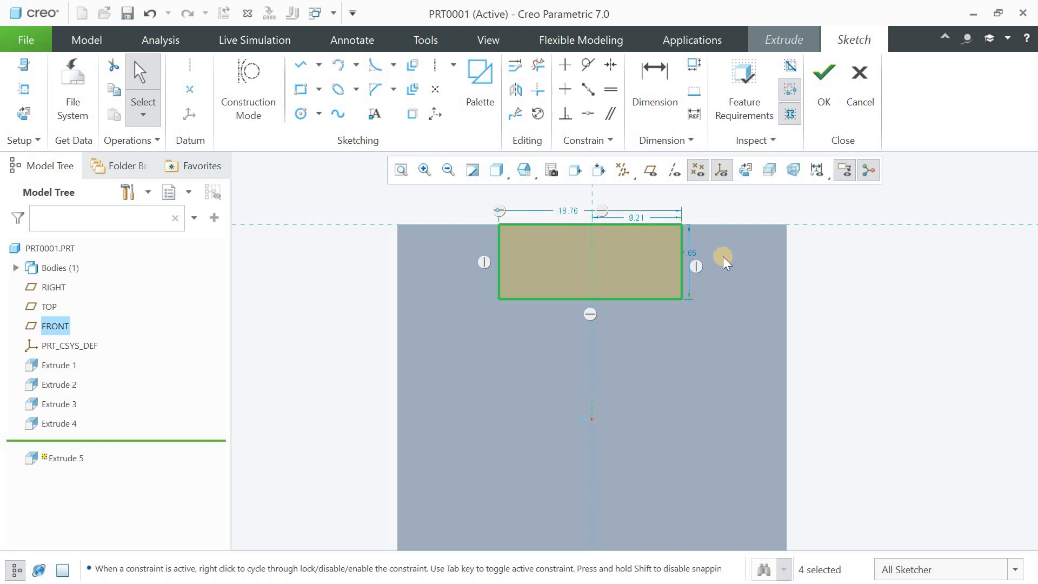
Look up the notch's dimensions in the reference drawing and set the rectangle's height to 10 mm.
{"action": "double_click", "coordinate": [691, 253]}
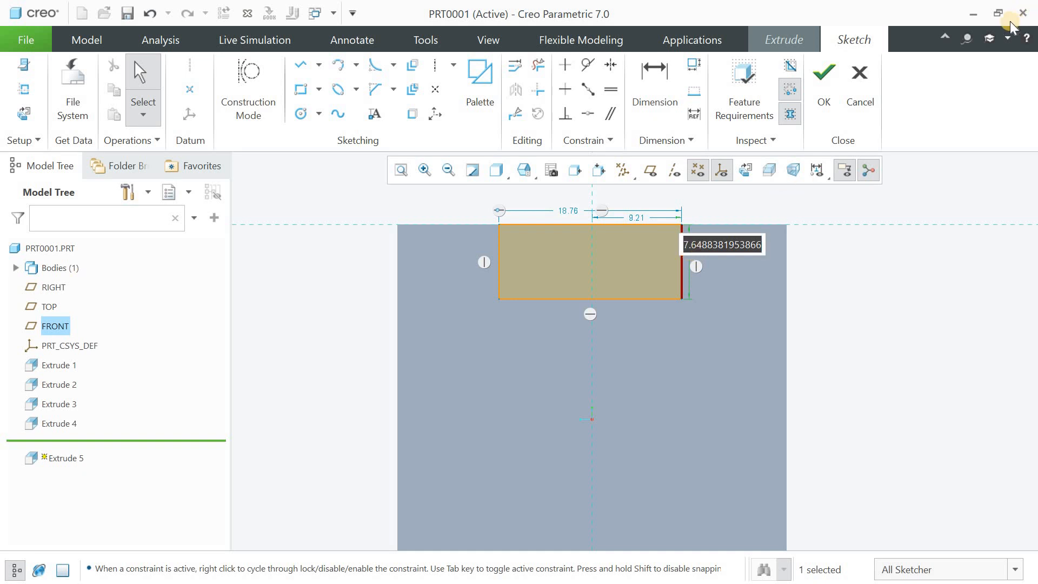
{"action": "left_click", "coordinate": [976, 13]}
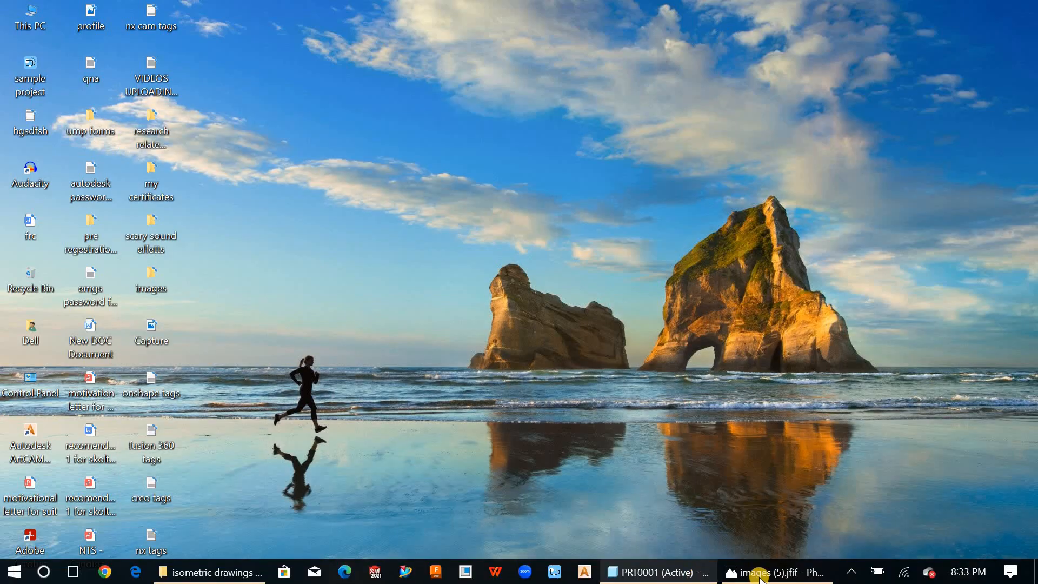
{"action": "left_click", "coordinate": [773, 571]}
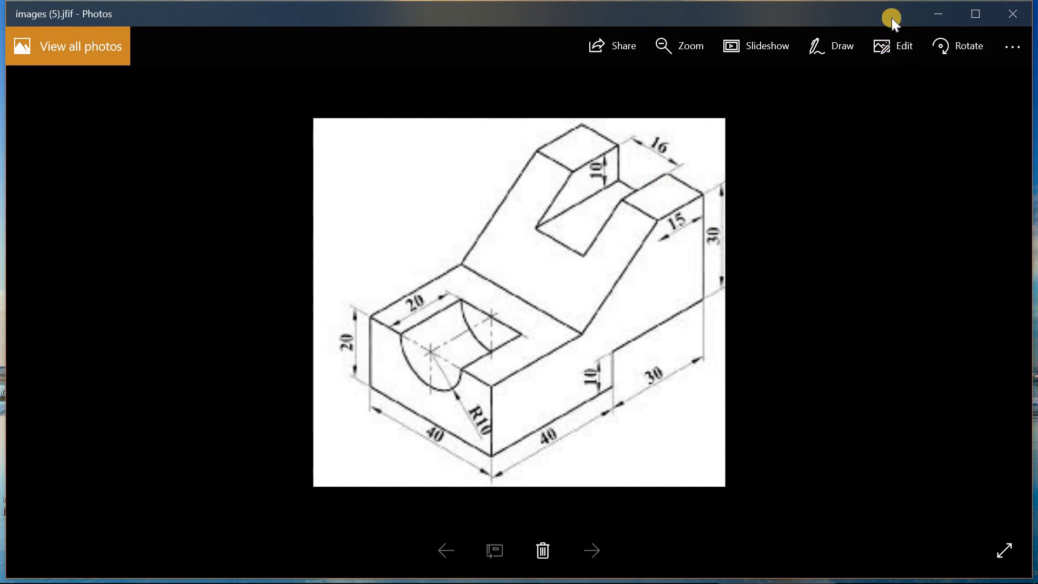
{"action": "left_click", "coordinate": [938, 14]}
{"action": "mouse_move", "coordinate": [649, 572]}
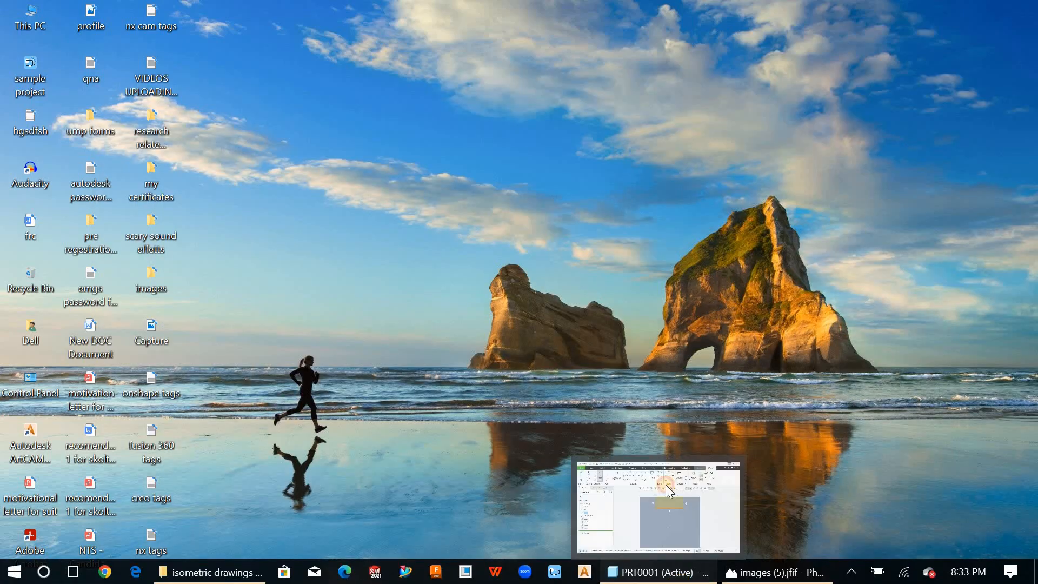
{"action": "left_click", "coordinate": [666, 484]}
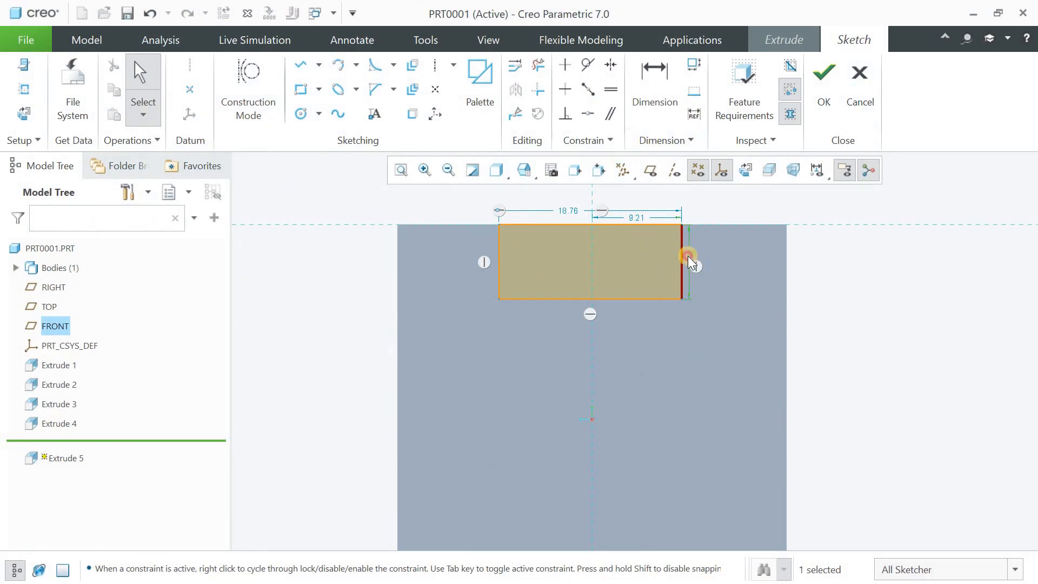
{"action": "double_click", "coordinate": [689, 255]}
{"action": "type", "text": "10"}
{"action": "key", "text": "Return"}
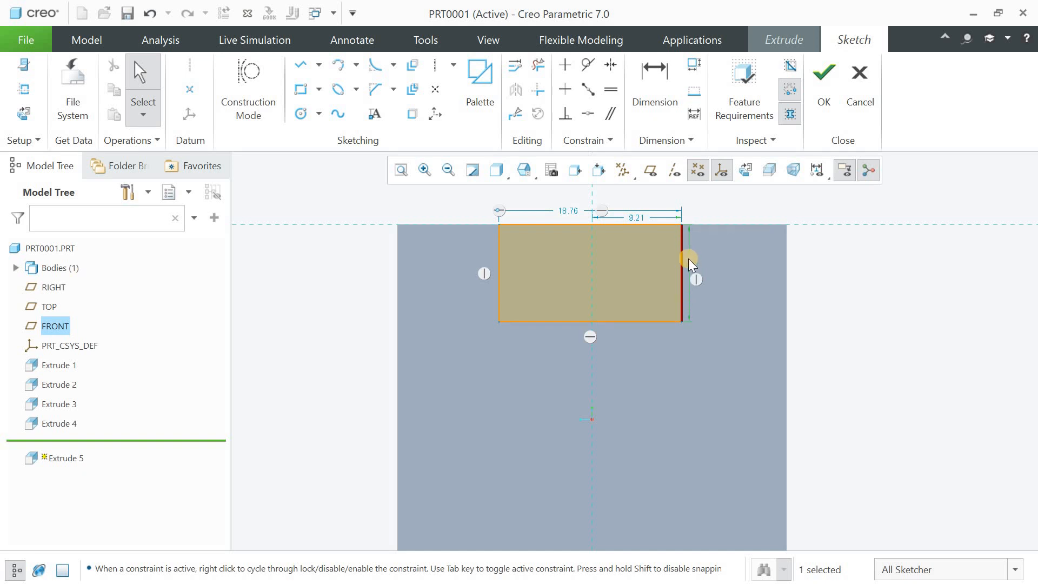
Set the notch rectangle's width to 16 mm.
{"action": "double_click", "coordinate": [570, 210]}
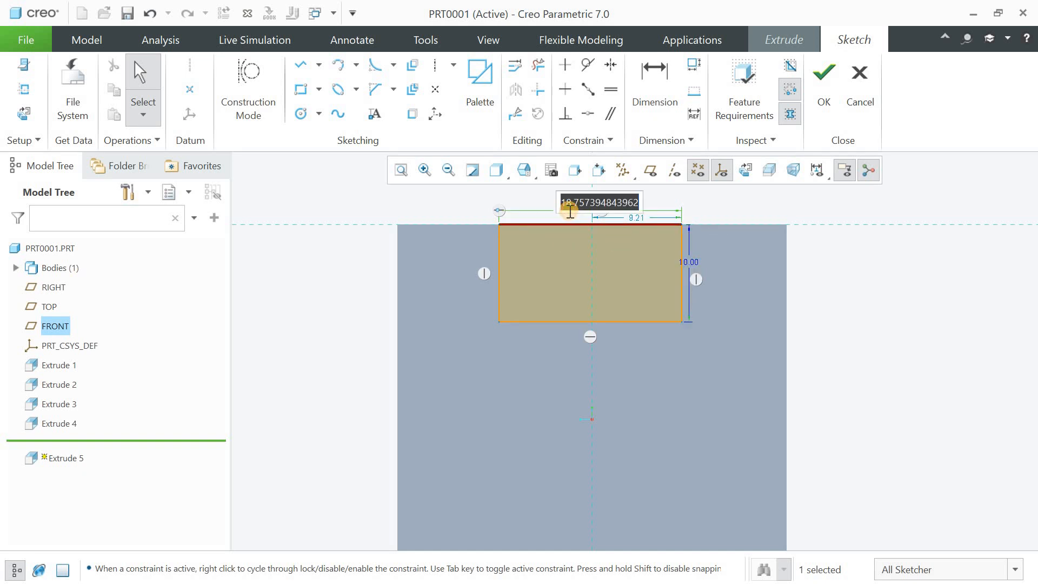
{"action": "type", "text": "16"}
{"action": "key", "text": "Return"}
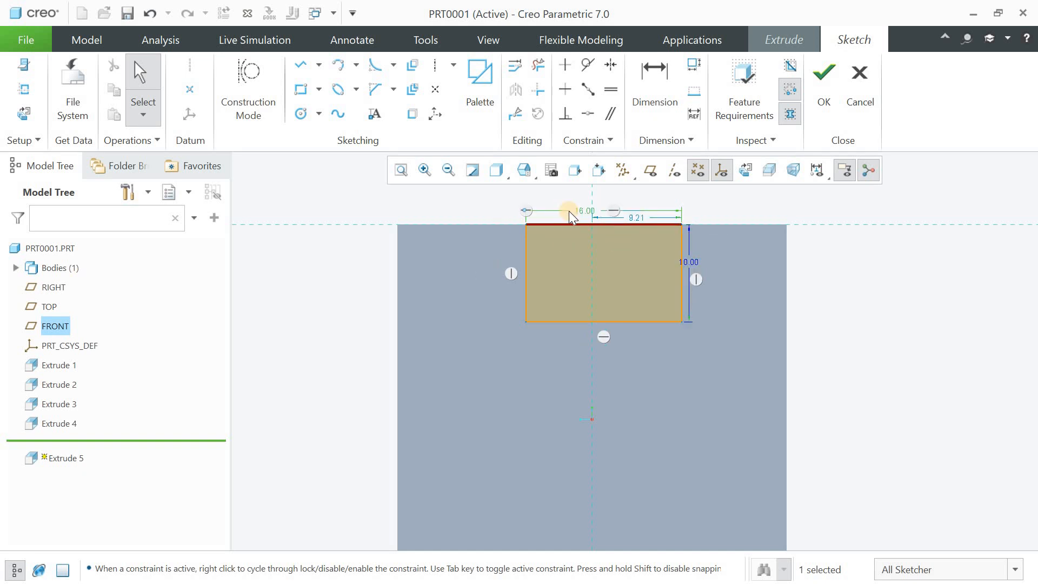
Dimension the gap between the block's left edge and the rectangle's left side, setting it to 20 mm.
{"action": "left_click", "coordinate": [668, 95]}
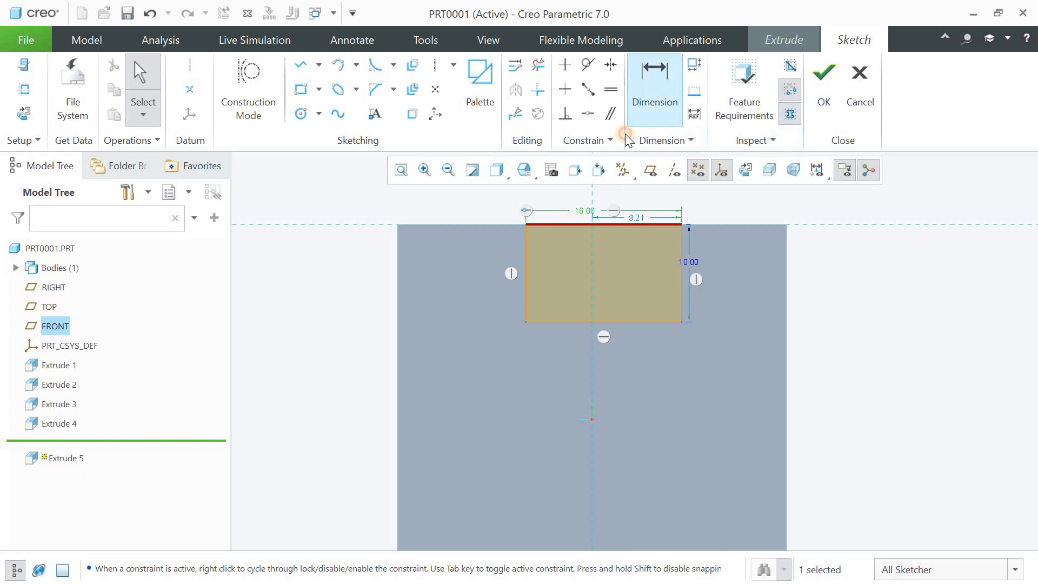
{"action": "left_click", "coordinate": [527, 266]}
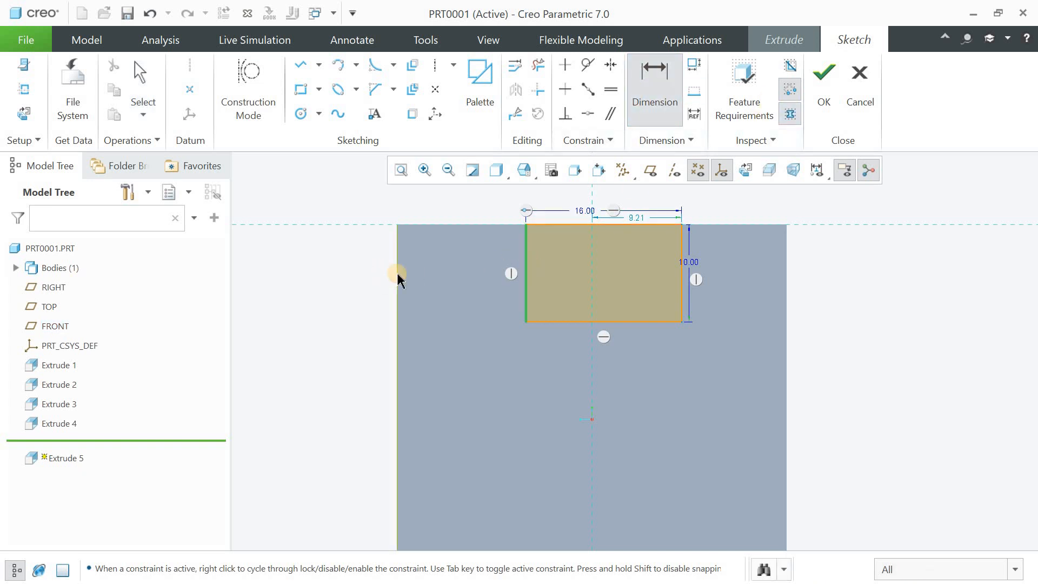
{"action": "left_click", "coordinate": [396, 270]}
{"action": "middle_click", "coordinate": [460, 275]}
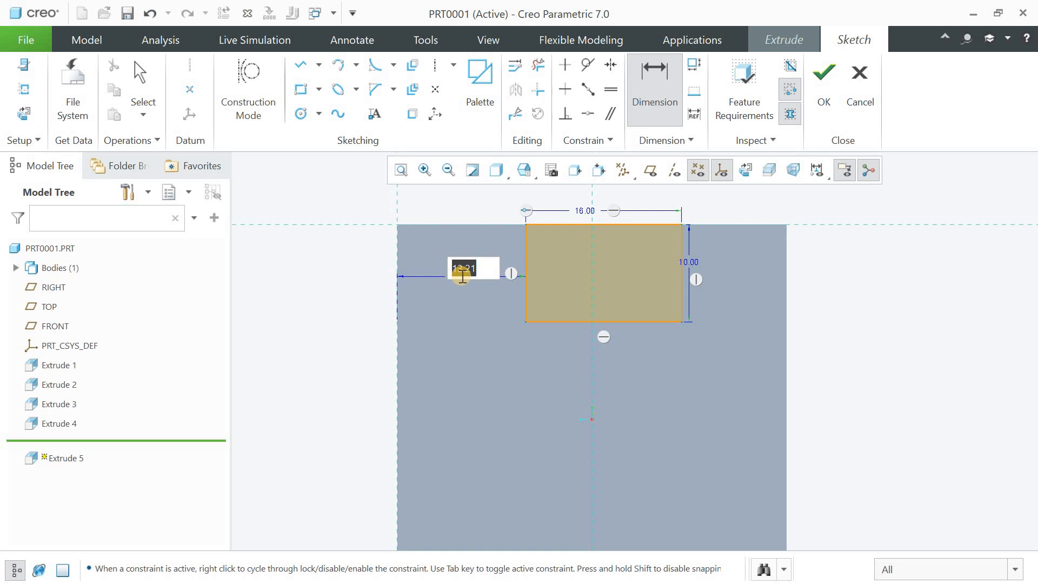
{"action": "type", "text": "20"}
{"action": "key", "text": "Return"}
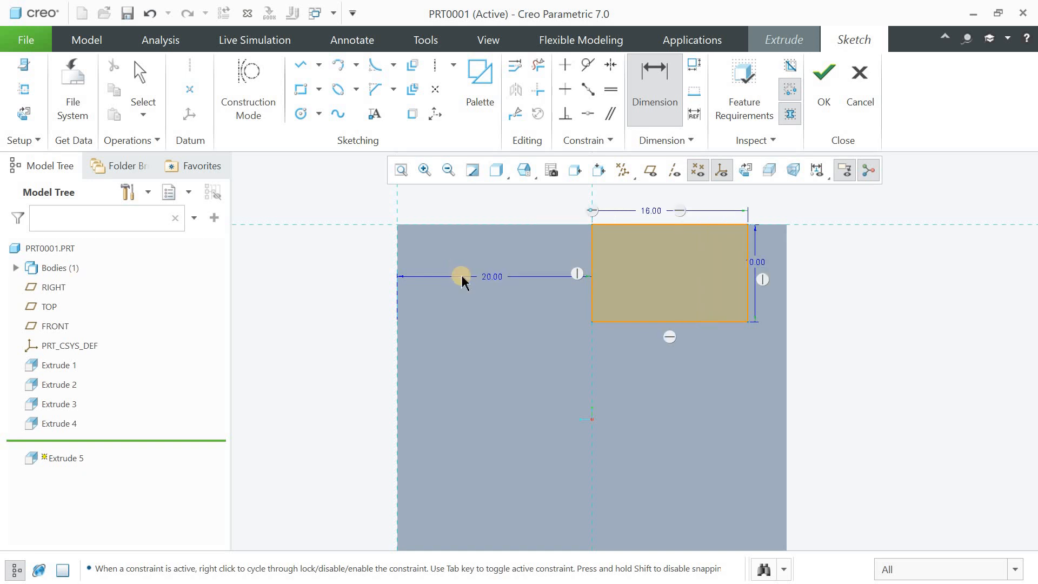
{"action": "left_click", "coordinate": [493, 277]}
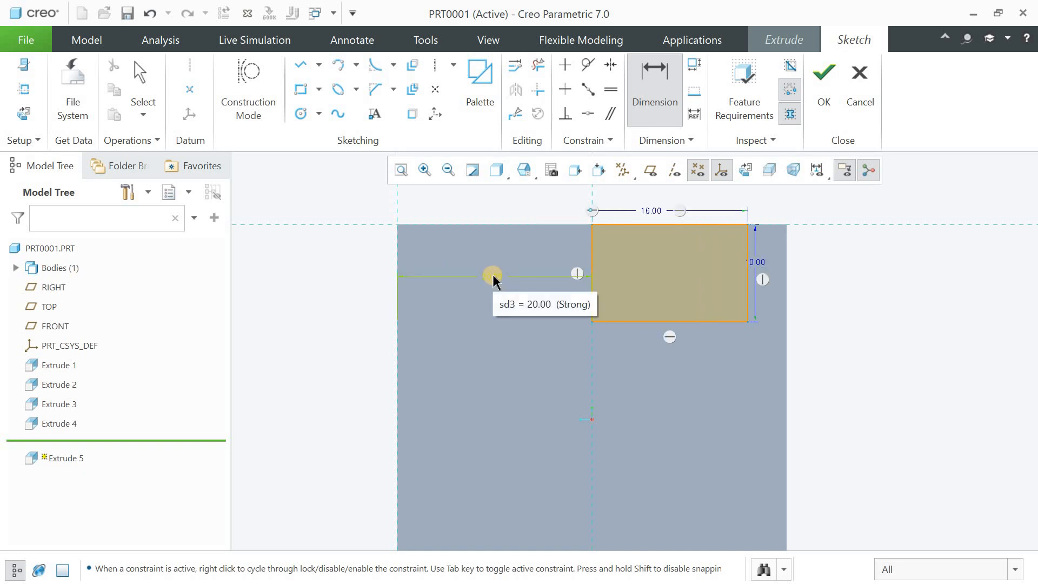
Set the notch rectangle's distance from the block's left edge to 12 mm and finish the sketch.
{"action": "left_click", "coordinate": [493, 276]}
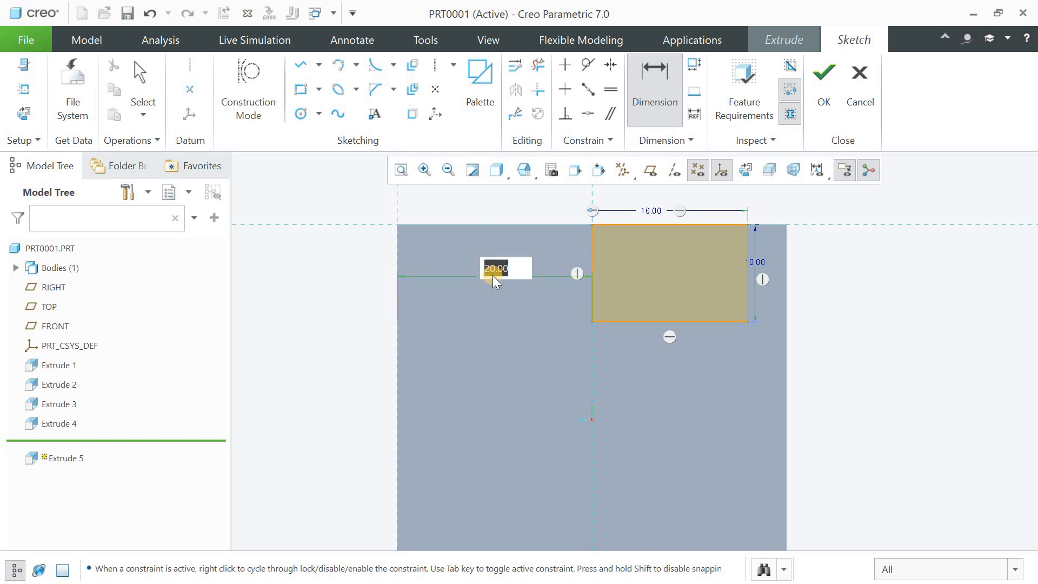
{"action": "type", "text": "12"}
{"action": "key", "text": "Return"}
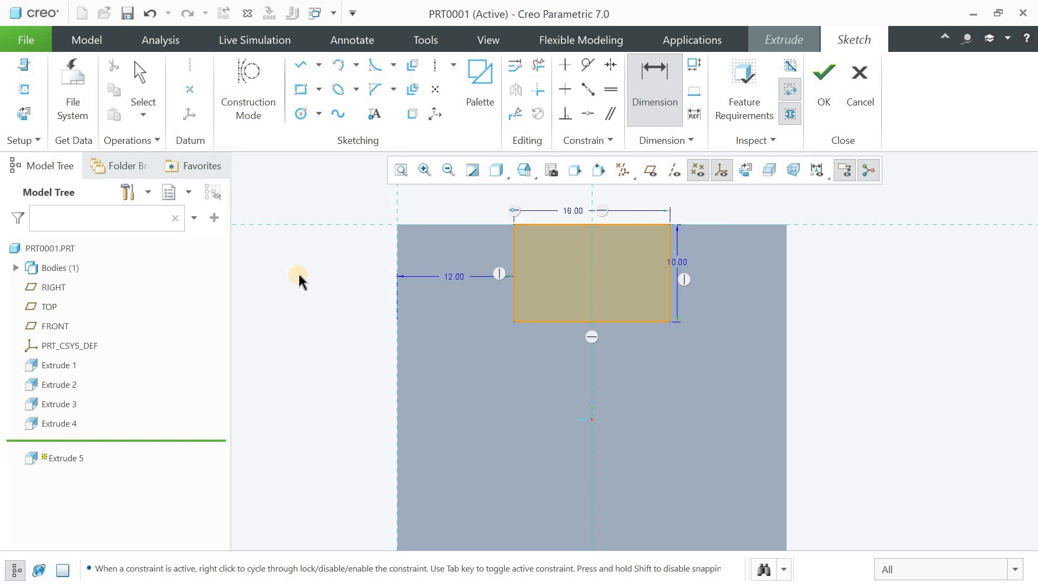
{"action": "mouse_move", "coordinate": [353, 255]}
{"action": "middle_mouse_down"}
{"action": "mouse_move", "coordinate": [367, 280]}
{"action": "mouse_move", "coordinate": [374, 268]}
{"action": "middle_mouse_up"}
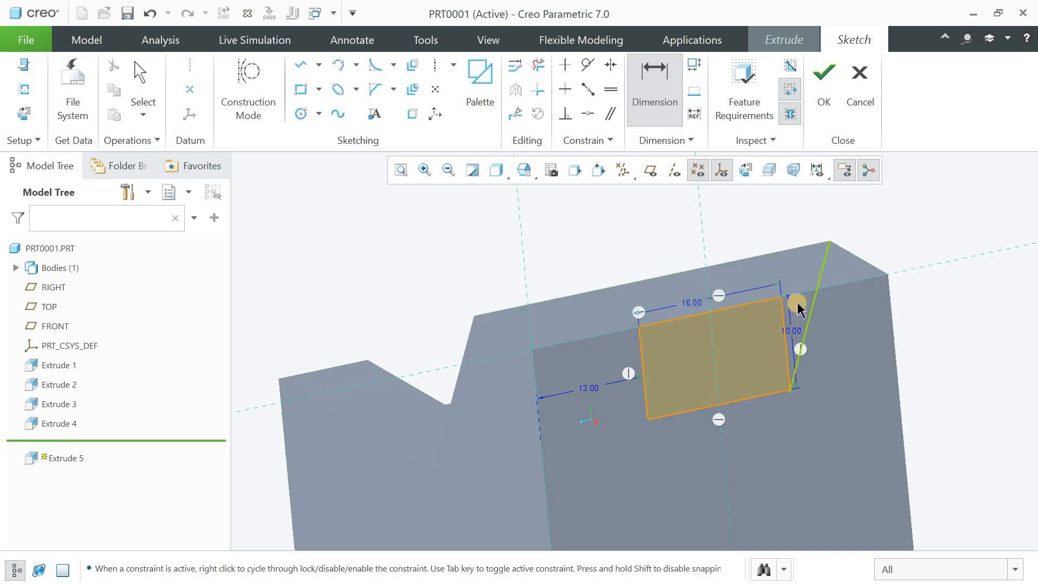
{"action": "left_click", "coordinate": [817, 110]}
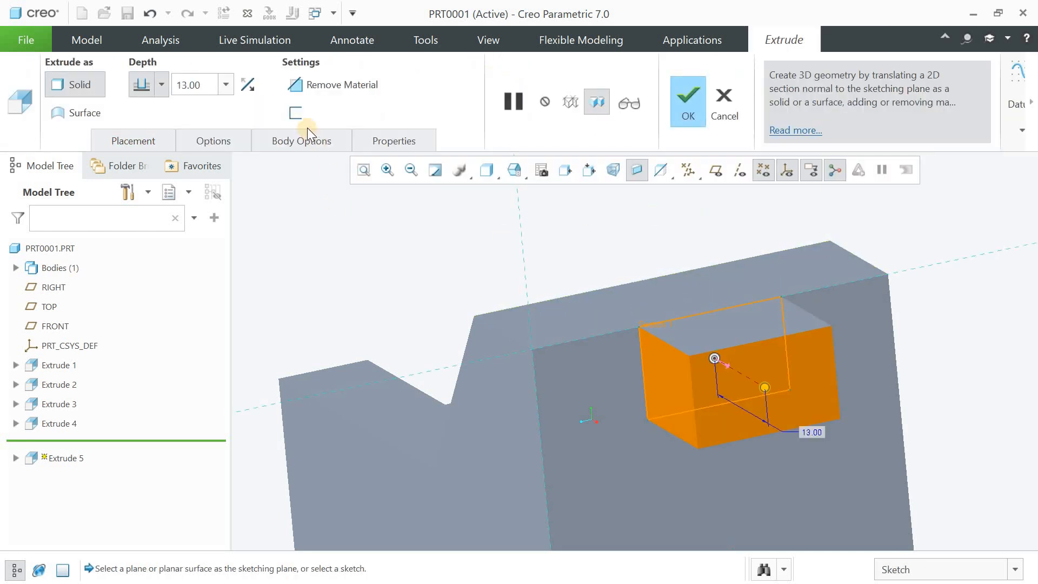
Extrude the notch rectangle as a material-removing cut, reversed into the block with Through All depth.
{"action": "left_click", "coordinate": [249, 87]}
{"action": "left_click", "coordinate": [331, 82]}
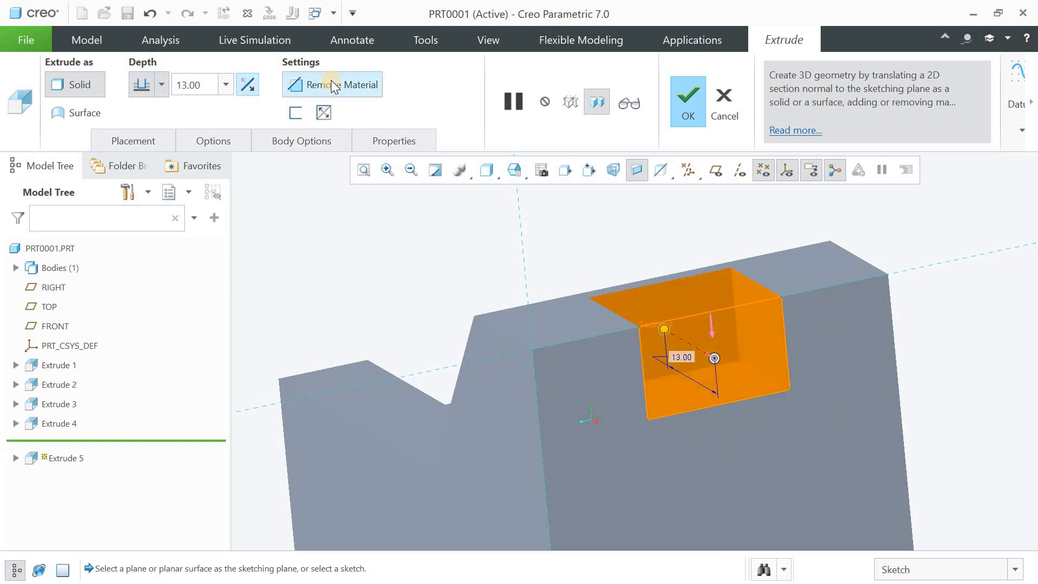
{"action": "left_click", "coordinate": [225, 87]}
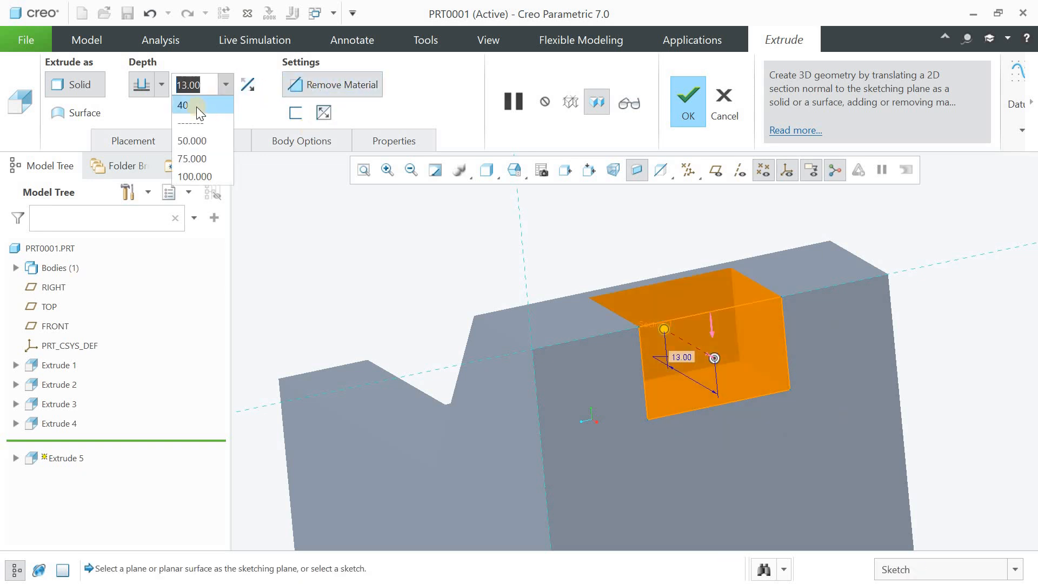
{"action": "left_click", "coordinate": [162, 90]}
{"action": "left_click", "coordinate": [148, 196]}
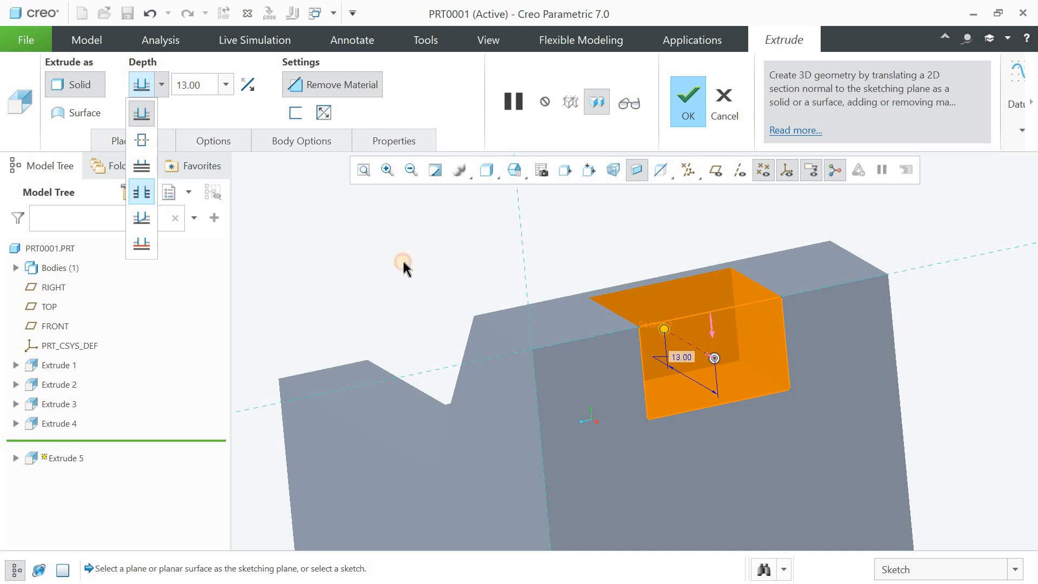
{"action": "middle_click", "coordinate": [380, 224]}
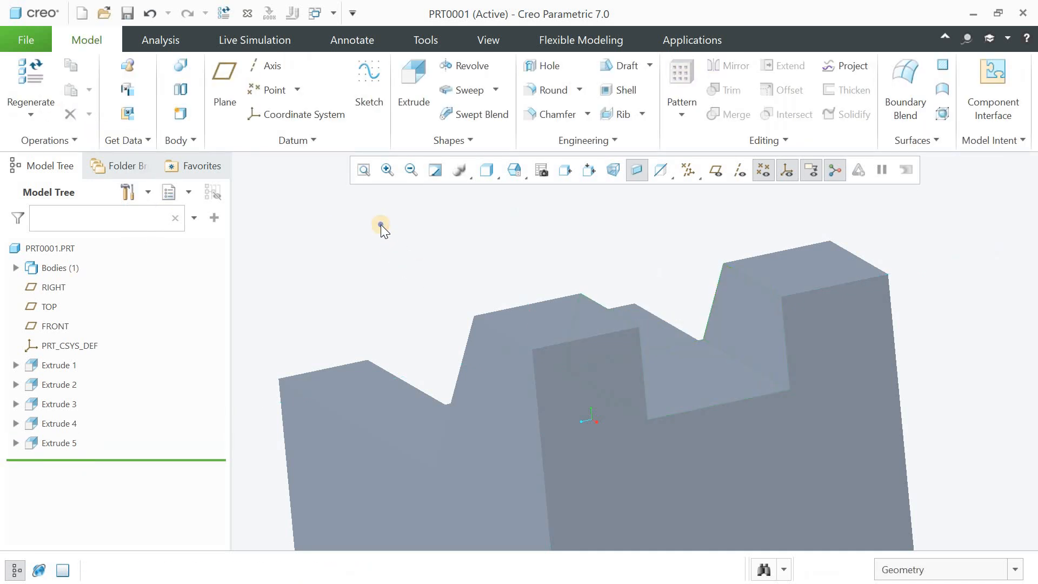
Apply the white appearance to the curved face of the half-round pocket.
{"action": "left_click", "coordinate": [359, 174]}
{"action": "mouse_move", "coordinate": [556, 292]}
{"action": "middle_mouse_down"}
{"action": "mouse_move", "coordinate": [547, 246]}
{"action": "mouse_move", "coordinate": [577, 287]}
{"action": "mouse_move", "coordinate": [618, 259]}
{"action": "mouse_move", "coordinate": [587, 259]}
{"action": "mouse_move", "coordinate": [597, 266]}
{"action": "mouse_move", "coordinate": [589, 268]}
{"action": "mouse_move", "coordinate": [583, 258]}
{"action": "middle_mouse_up"}
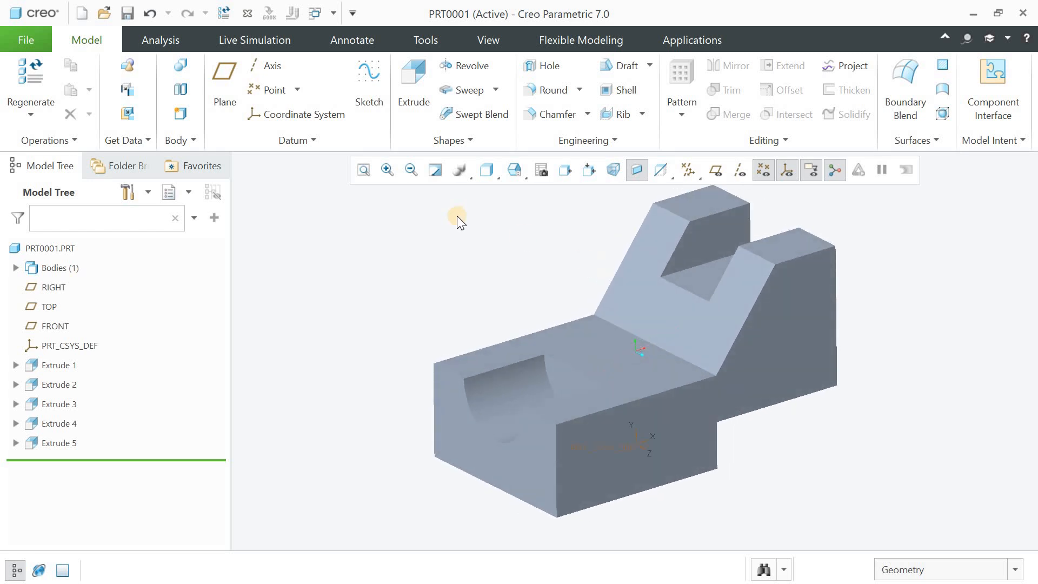
{"action": "left_click", "coordinate": [489, 40]}
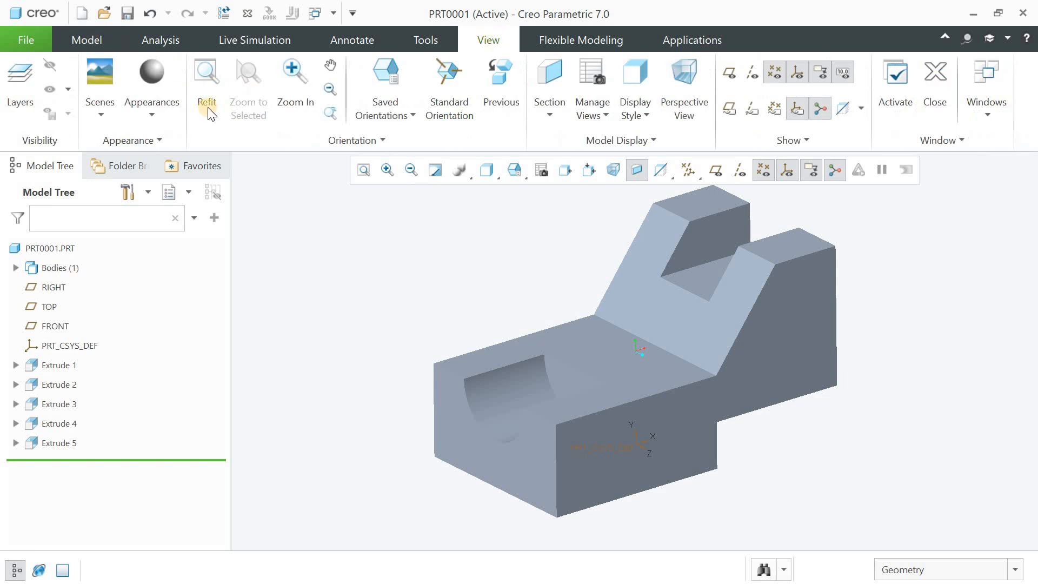
{"action": "left_click", "coordinate": [153, 114]}
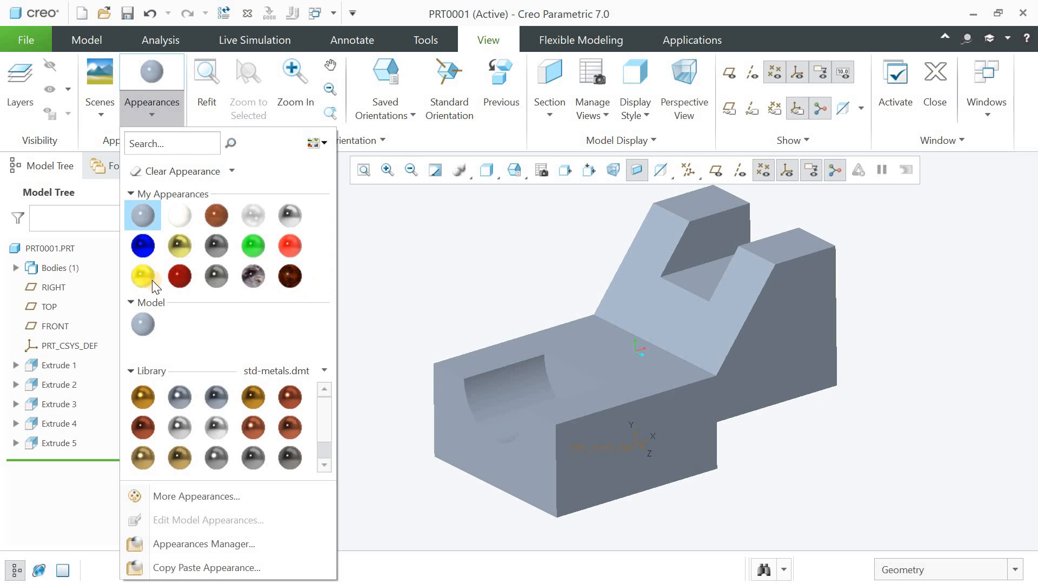
{"action": "left_click", "coordinate": [180, 217]}
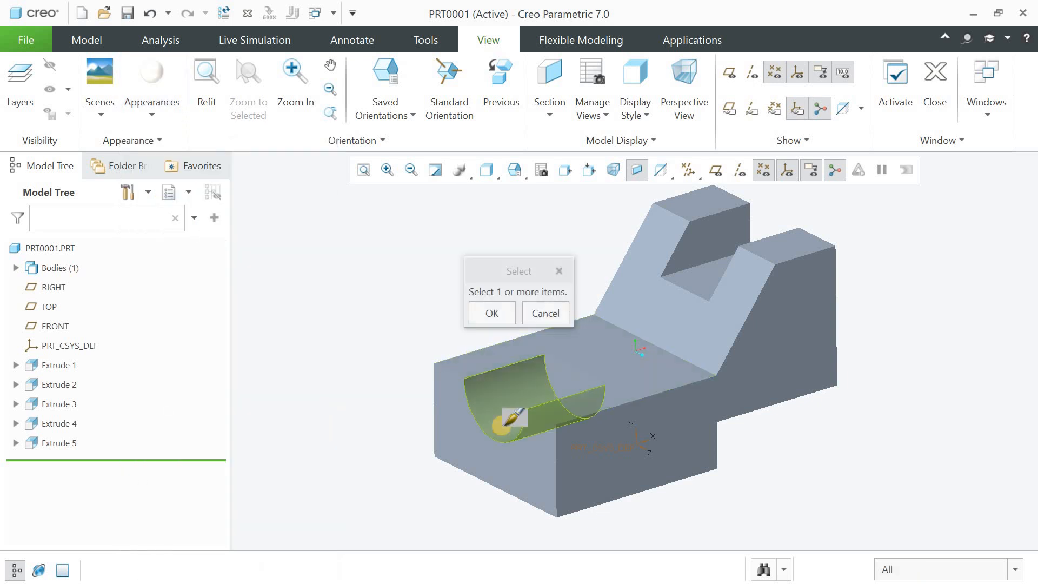
{"action": "left_click", "coordinate": [513, 402]}
{"action": "left_click", "coordinate": [491, 314]}
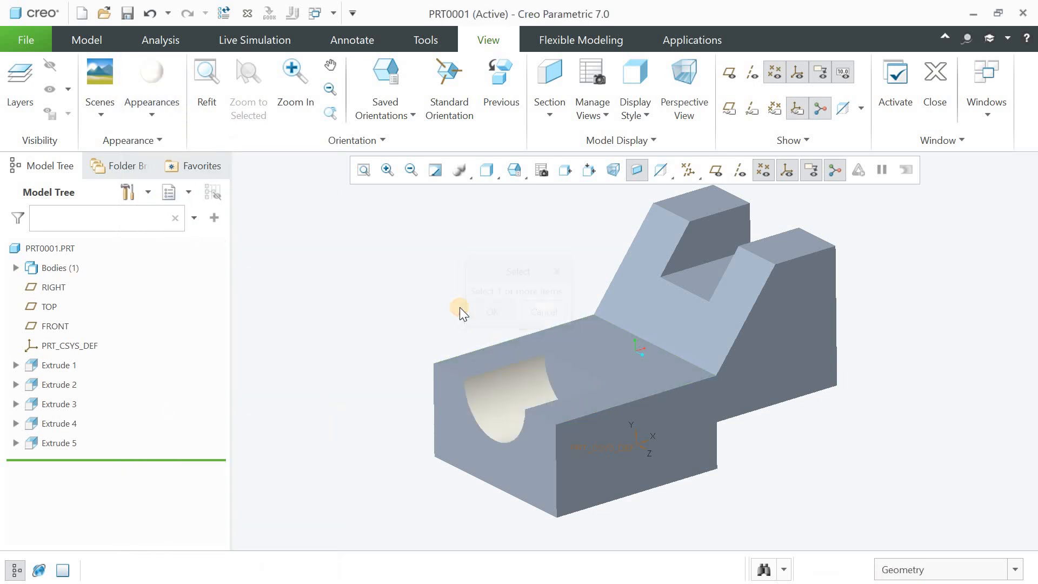
Apply the yellow appearance to the flat end face of the half-round pocket.
{"action": "mouse_move", "coordinate": [407, 243]}
{"action": "middle_mouse_down"}
{"action": "mouse_move", "coordinate": [394, 241]}
{"action": "mouse_move", "coordinate": [410, 248]}
{"action": "mouse_move", "coordinate": [406, 241]}
{"action": "middle_mouse_up"}
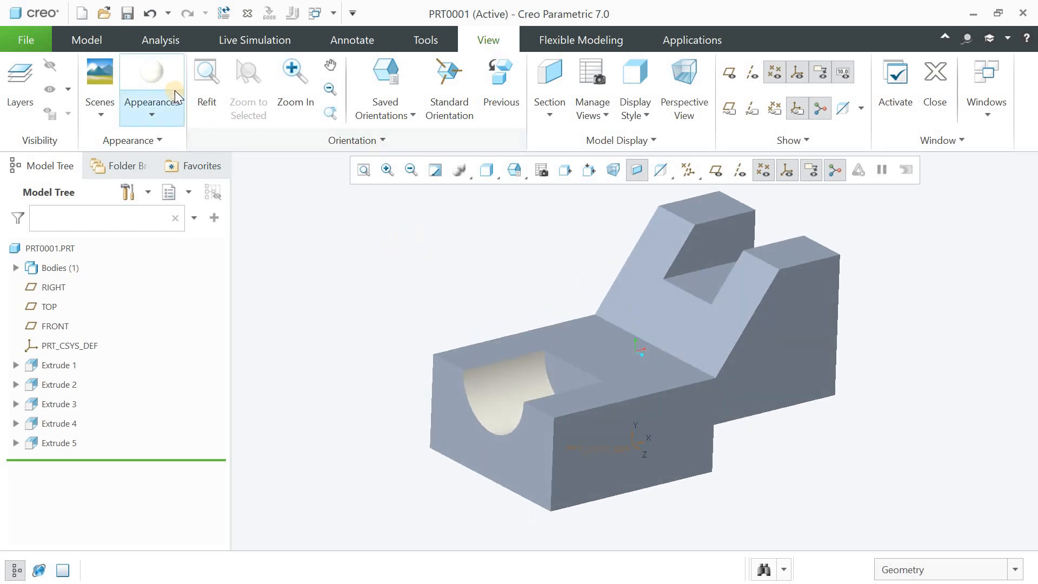
{"action": "left_click", "coordinate": [158, 118]}
{"action": "left_click", "coordinate": [146, 276]}
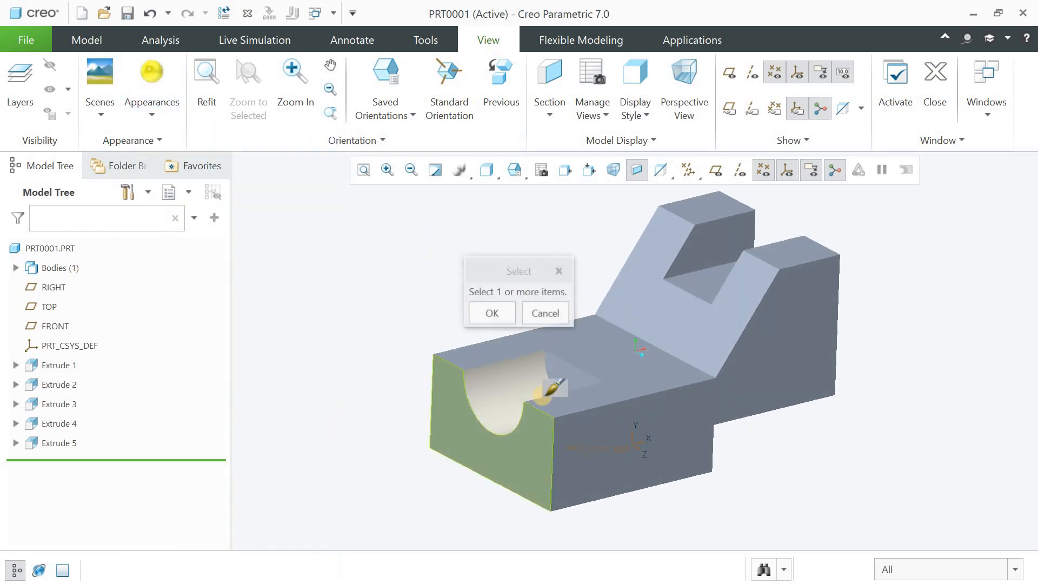
{"action": "left_click", "coordinate": [547, 392]}
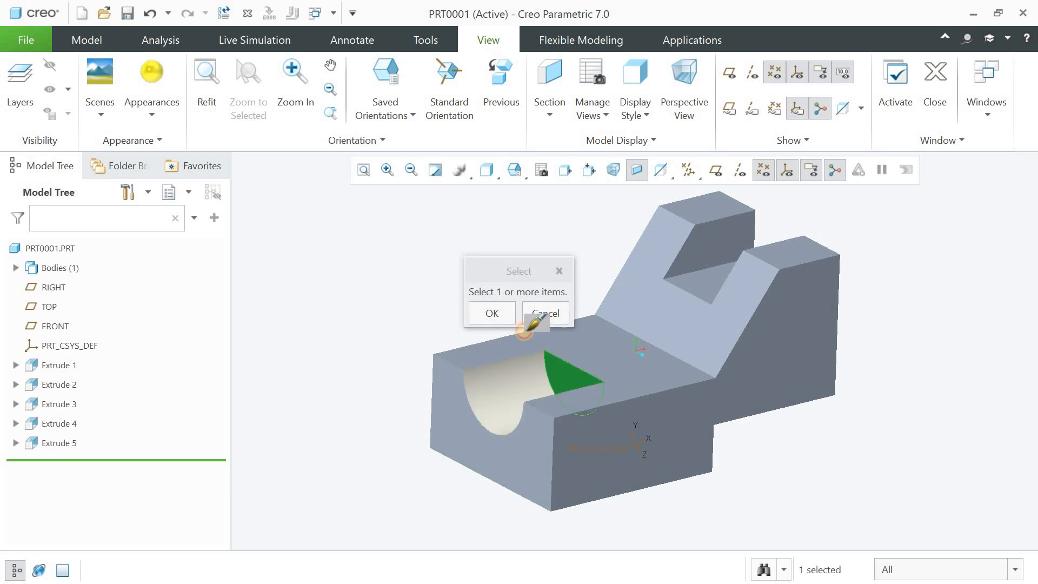
{"action": "left_click", "coordinate": [491, 314]}
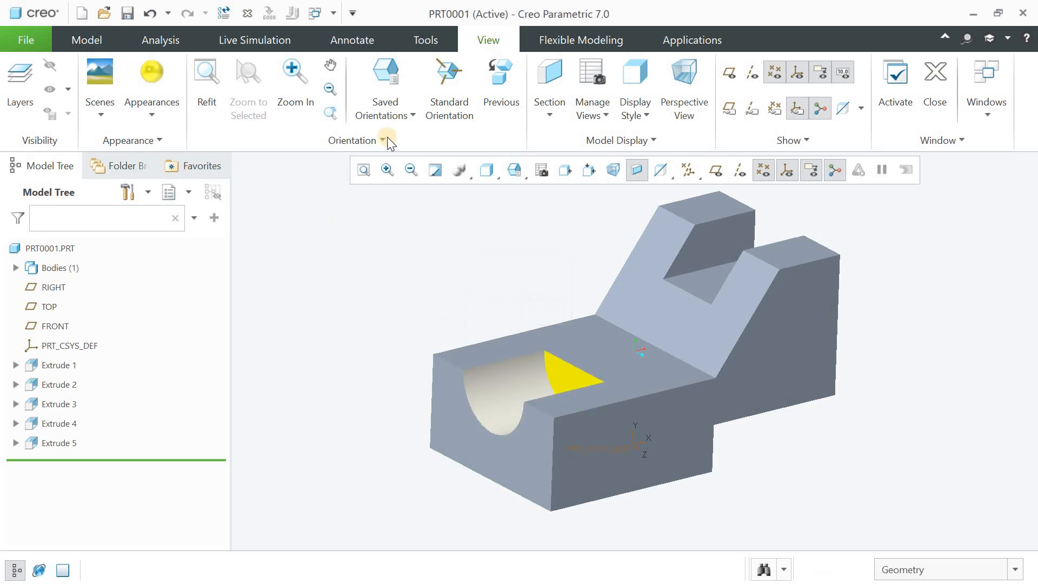
Try to apply the yellow appearance to the inner faces of the top notch.
{"action": "middle_click_drag", "start_coordinate": [408, 237], "coordinate": [440, 254]}
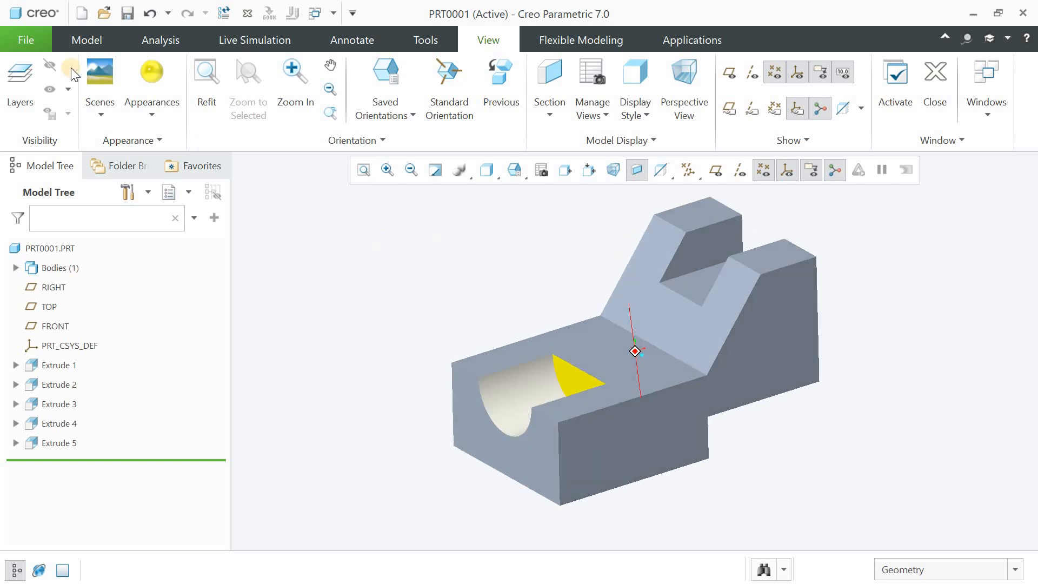
{"action": "left_click", "coordinate": [152, 75]}
{"action": "left_click", "coordinate": [705, 259]}
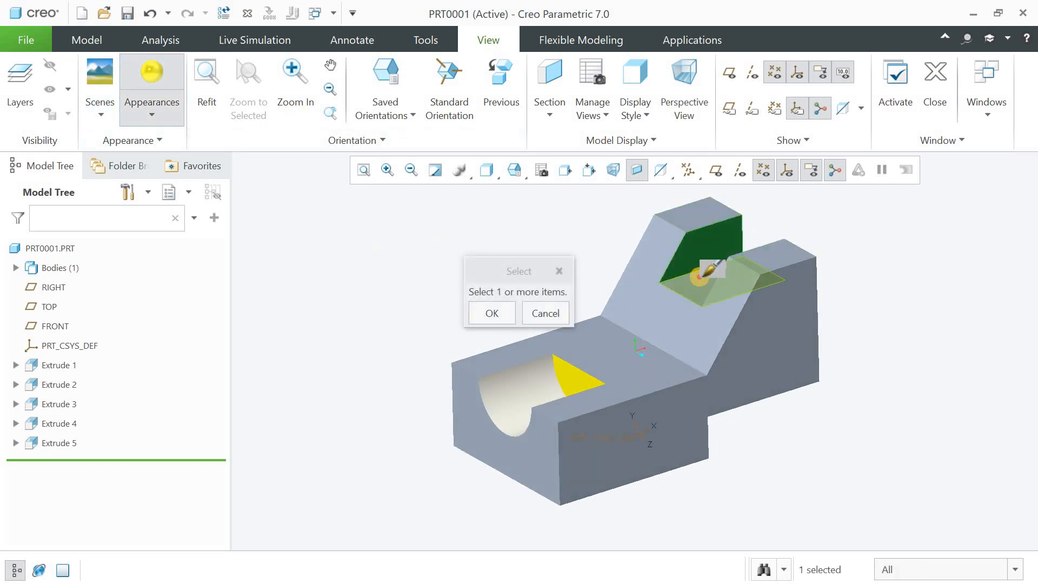
{"action": "mouse_move", "coordinate": [706, 258]}
{"action": "middle_mouse_down"}
{"action": "mouse_move", "coordinate": [648, 232]}
{"action": "mouse_move", "coordinate": [695, 246]}
{"action": "middle_mouse_up"}
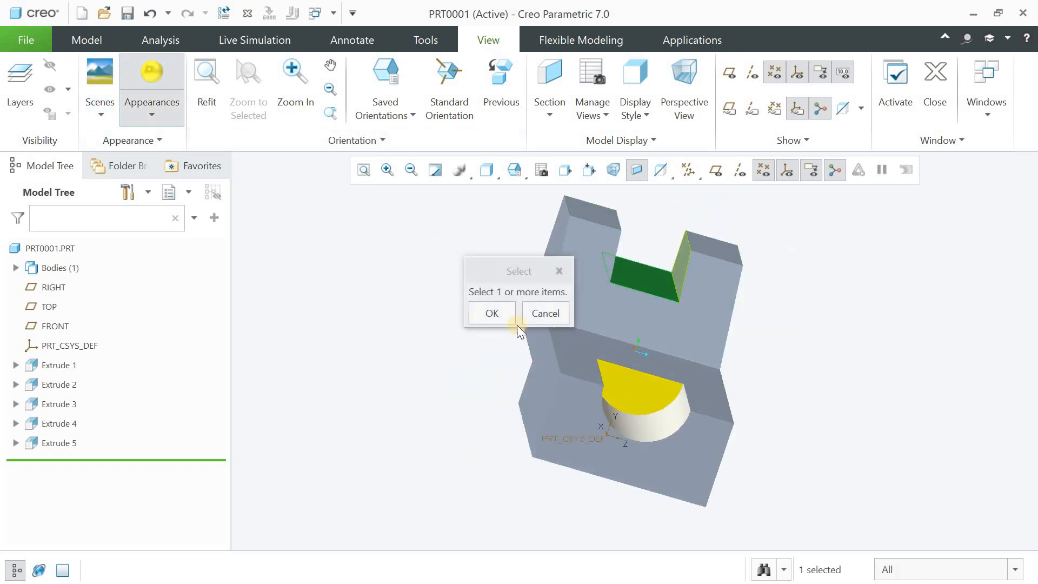
{"action": "left_click", "coordinate": [489, 312]}
Apply the yellow appearance to the inner side wall of the top notch that faces the front.
{"action": "mouse_move", "coordinate": [352, 199]}
{"action": "middle_mouse_down"}
{"action": "mouse_move", "coordinate": [348, 236]}
{"action": "mouse_move", "coordinate": [394, 227]}
{"action": "mouse_move", "coordinate": [378, 250]}
{"action": "middle_mouse_up"}
{"action": "left_click", "coordinate": [133, 76]}
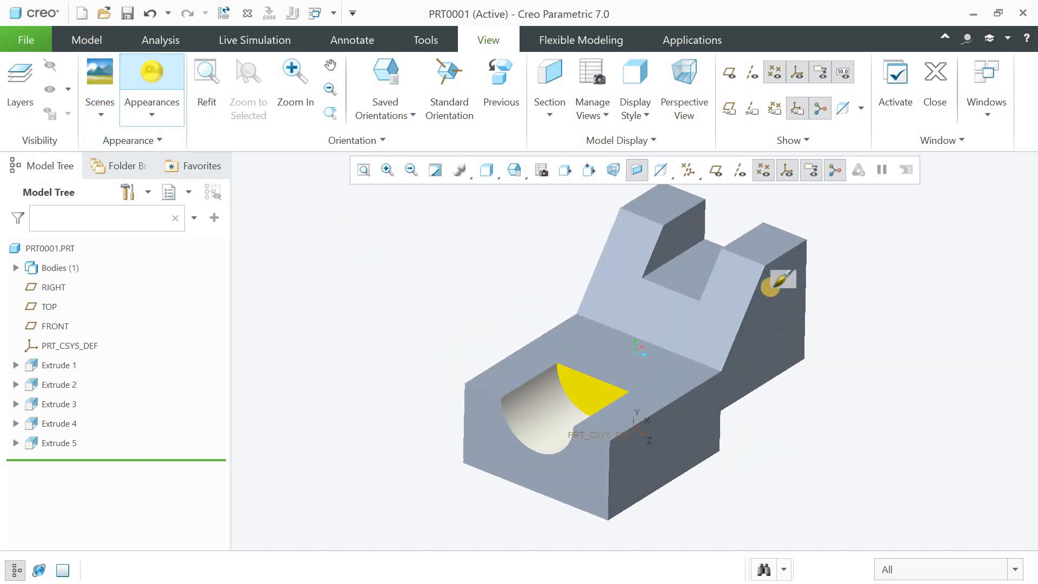
{"action": "left_click", "coordinate": [678, 239]}
{"action": "left_click", "coordinate": [491, 314]}
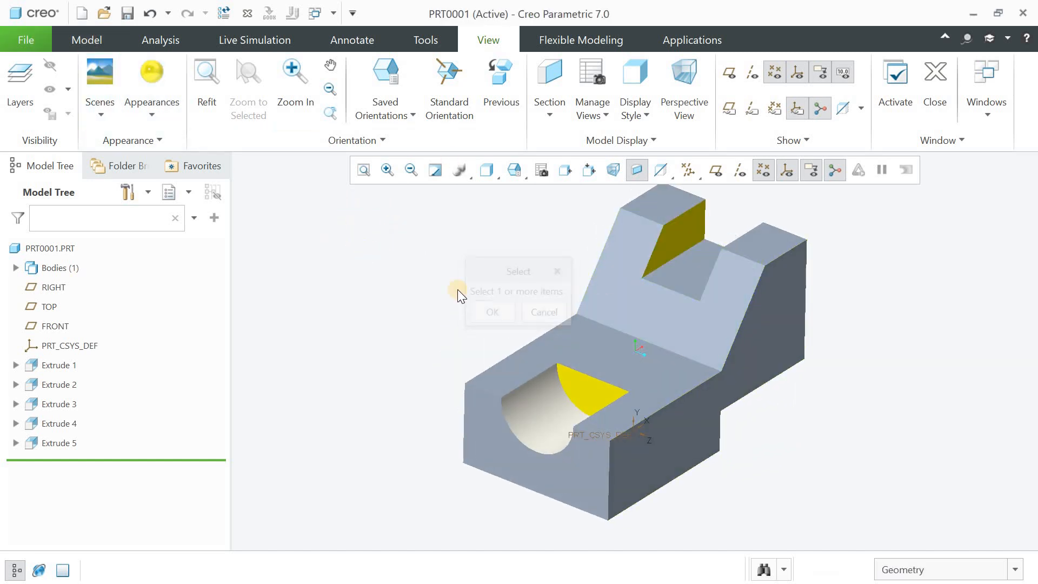